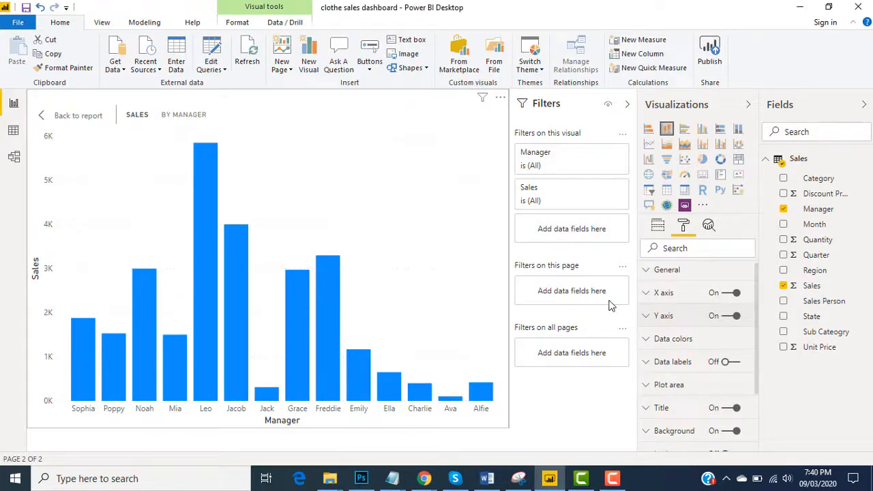
- Expand the column chart's General formatting options and switch Responsive off and back on
left_click(647, 271)
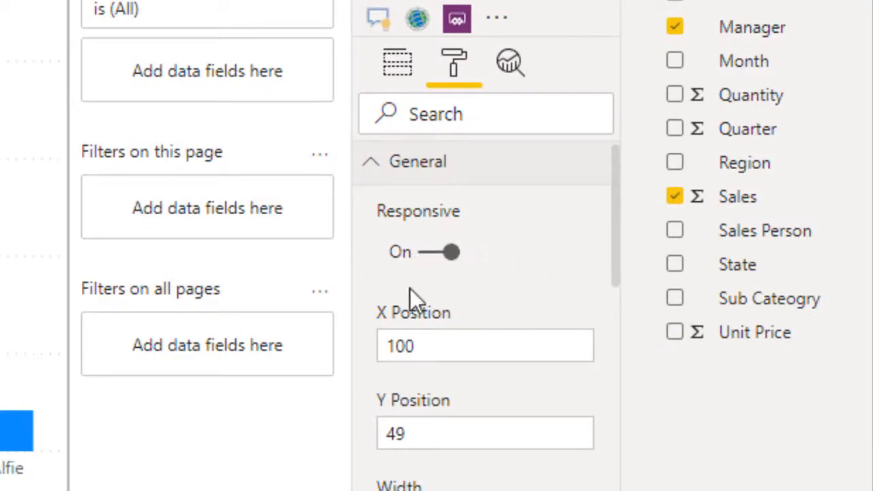
left_click(433, 252)
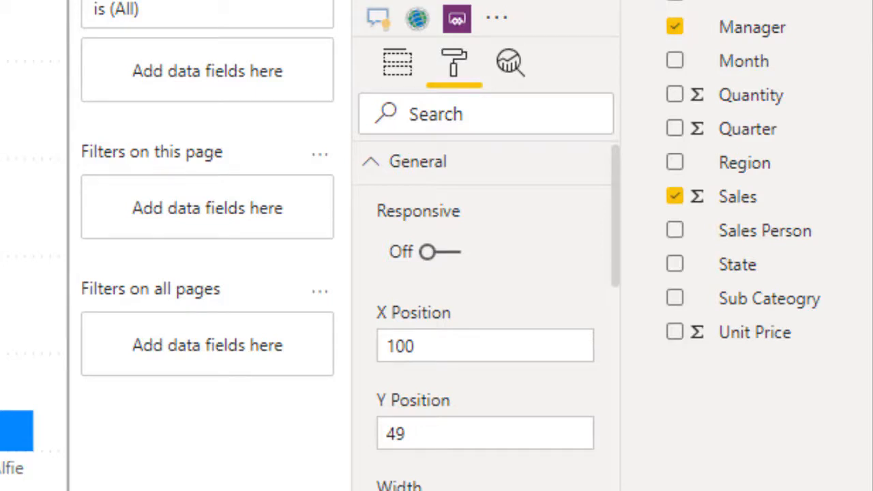
left_click(443, 256)
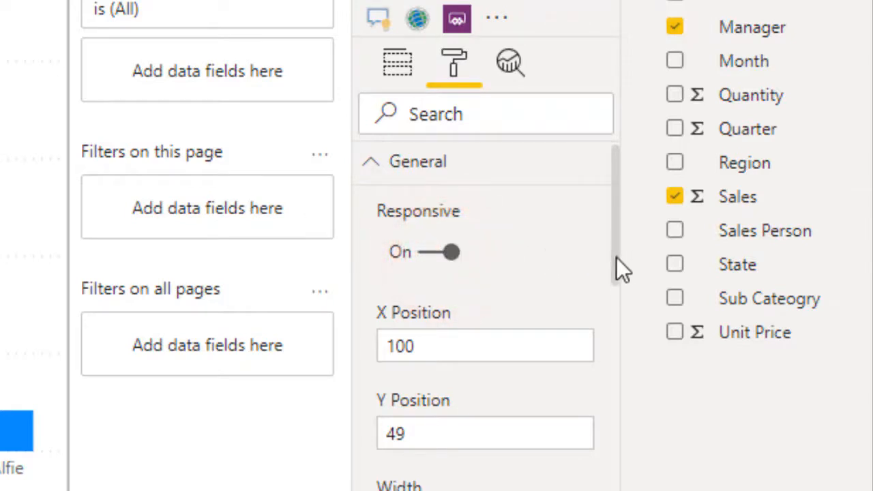
- Set the chart's X Position to 150 in the General formatting options
left_click_drag(616, 257, 620, 290)
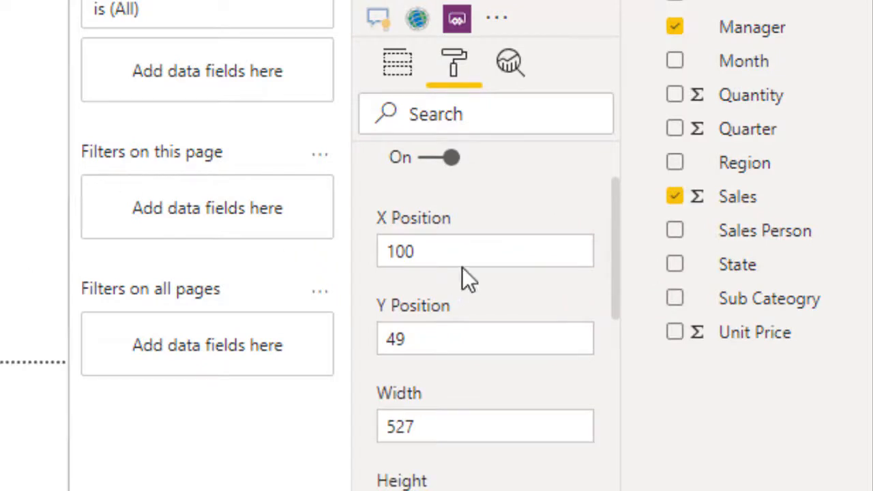
left_click(420, 253)
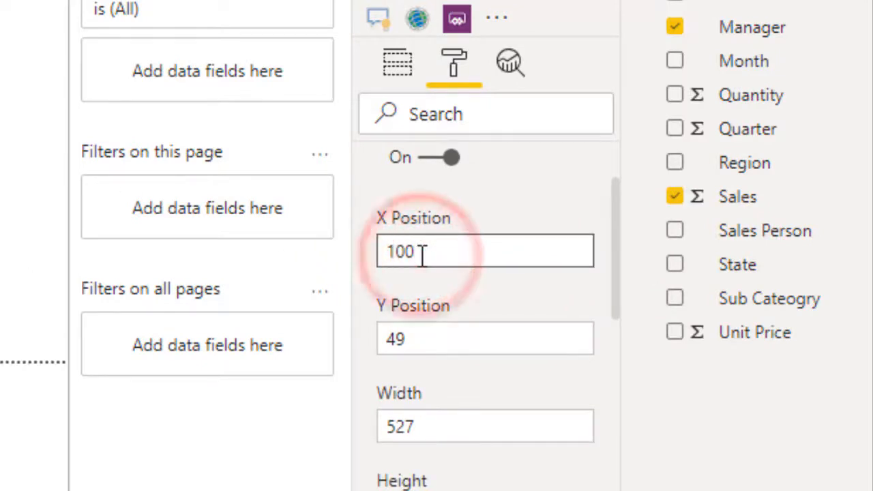
key("BackSpace")
key("BackSpace")
type("50")
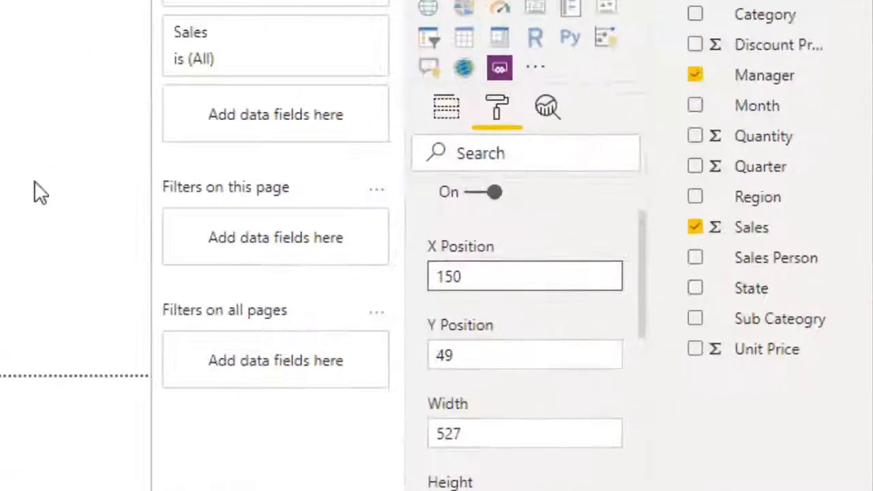
- Set the chart's Y Position to 200
left_click(423, 351)
key("BackSpace")
key("BackSpace")
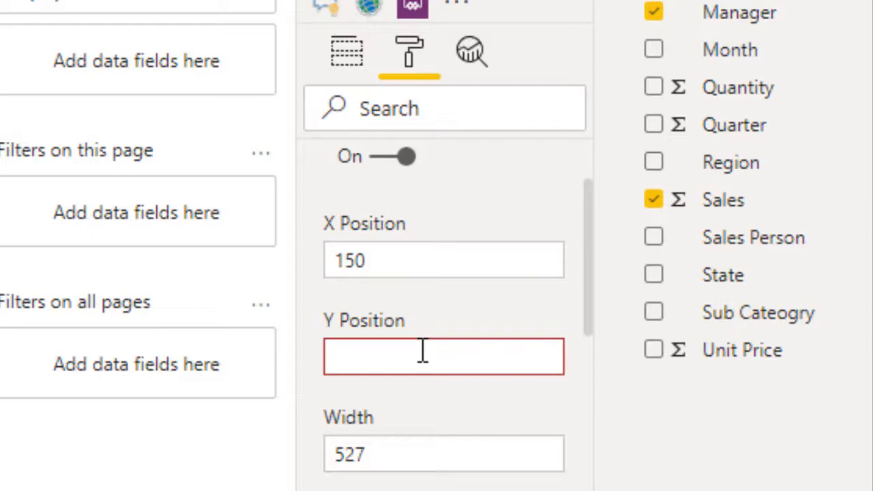
type("20")
type("0")
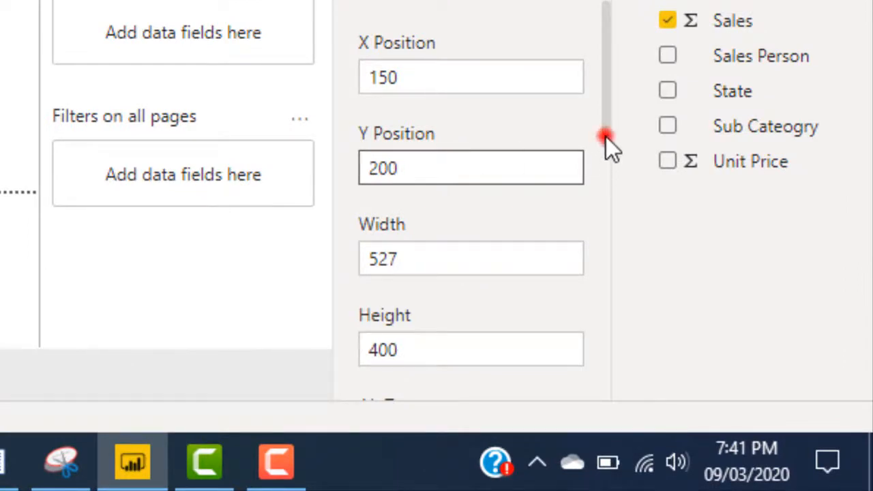
- Set the chart's width to 500 in the General formatting options
left_click_drag(605, 136, 607, 183)
left_click(415, 113)
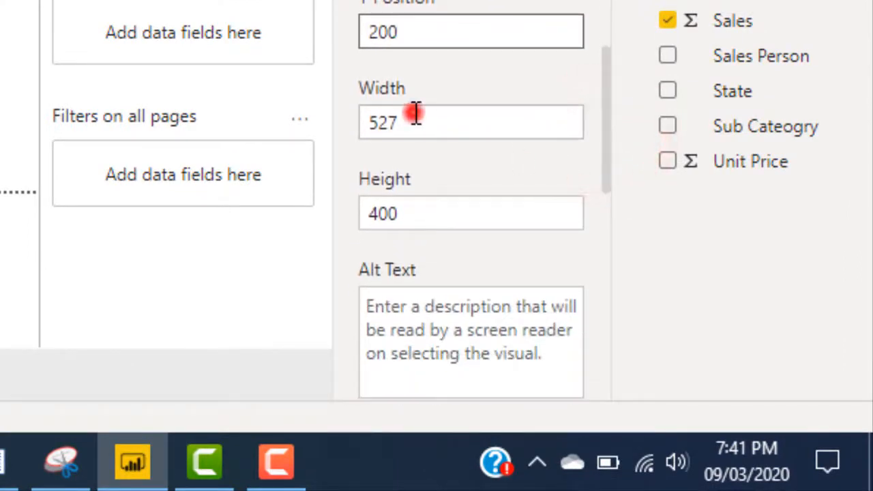
key("BackSpace")
key("BackSpace")
type("00")
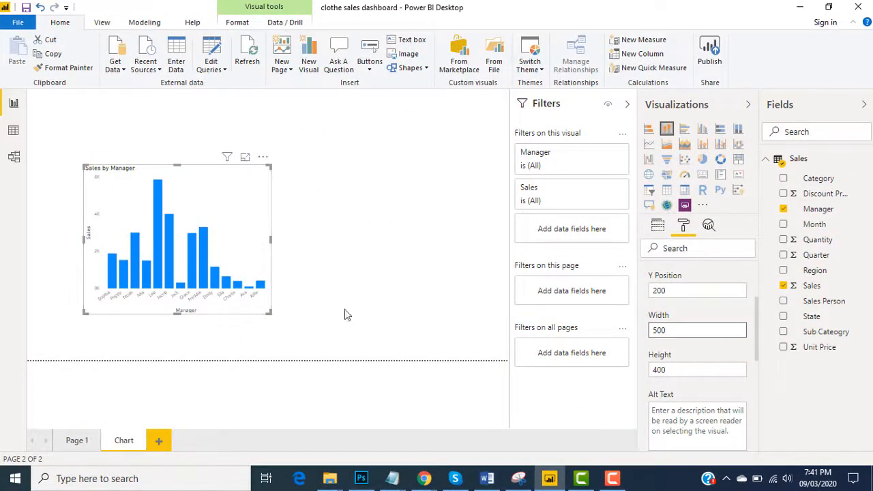
- Set the chart's height to 380 and collapse the General formatting options
left_click(670, 372)
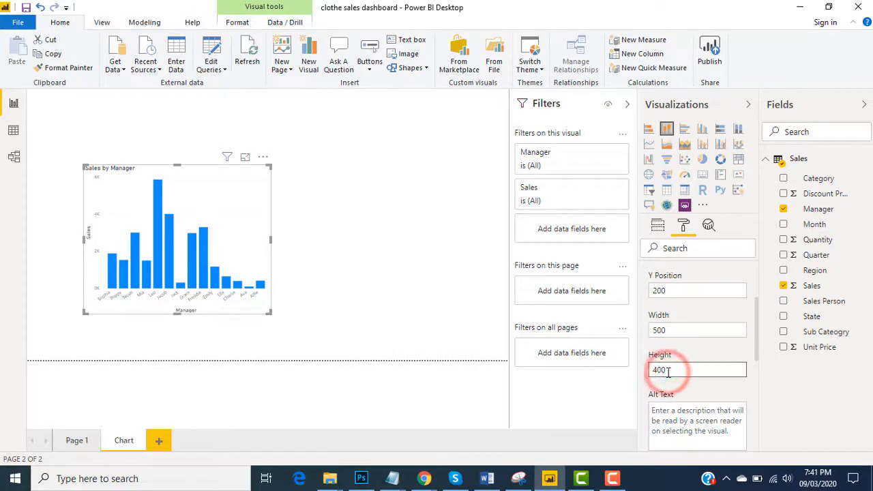
key("BackSpace")
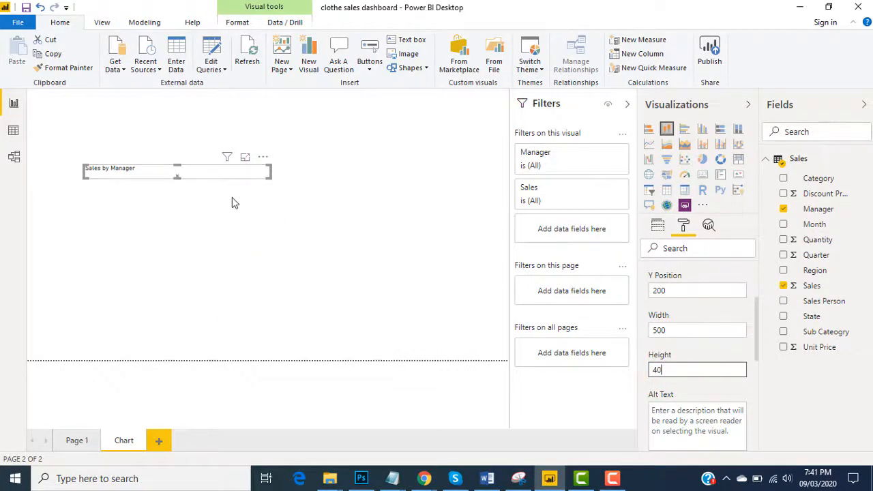
left_click(687, 368)
key("BackSpace")
key("BackSpace")
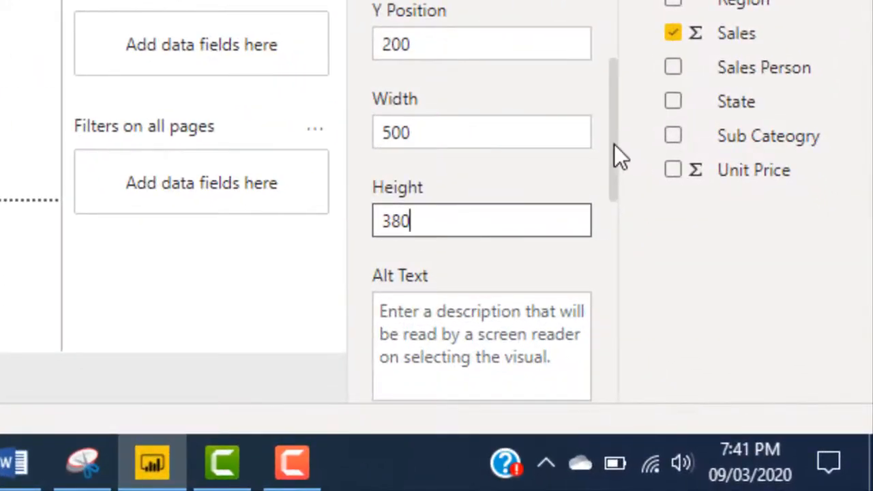
left_click_drag(613, 143, 615, 192)
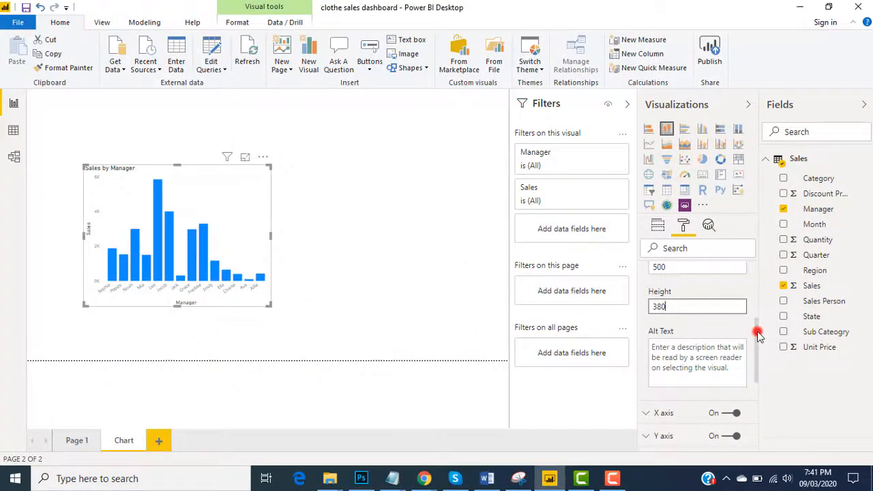
left_click_drag(757, 331, 755, 249)
left_click(646, 273)
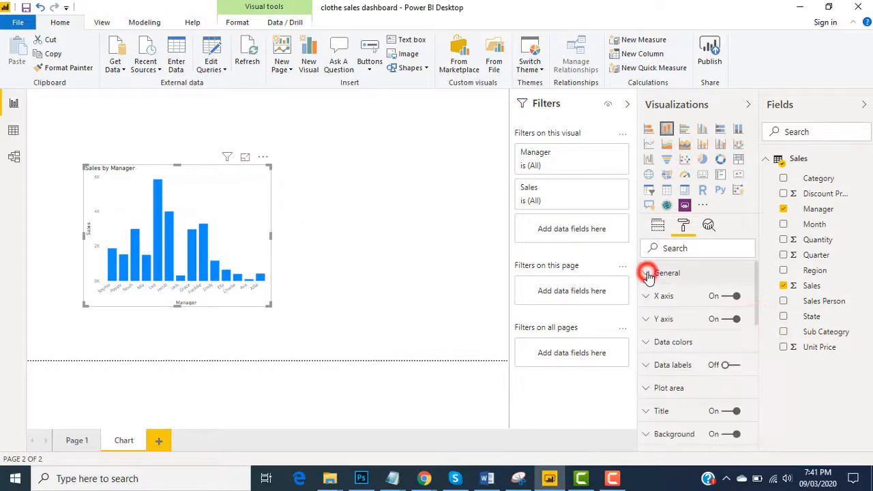
- Show the Sales by Manager chart in focus mode and switch its X axis off and back on
left_click(244, 159)
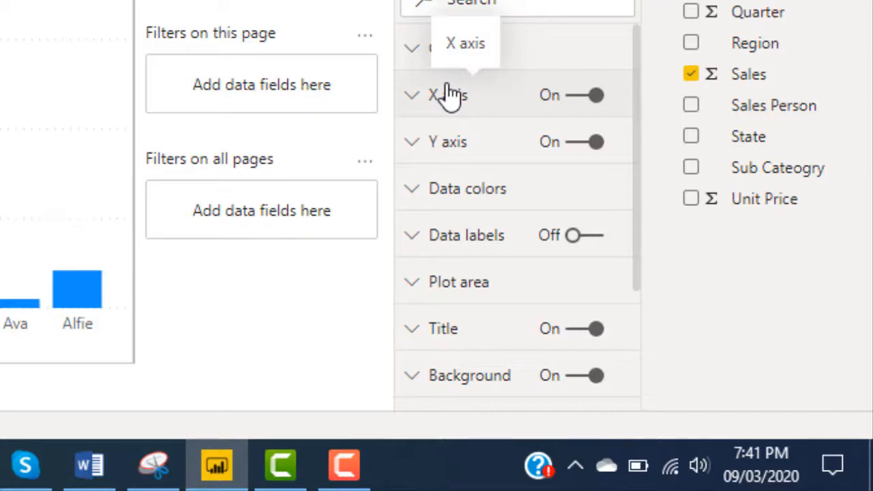
left_click(593, 96)
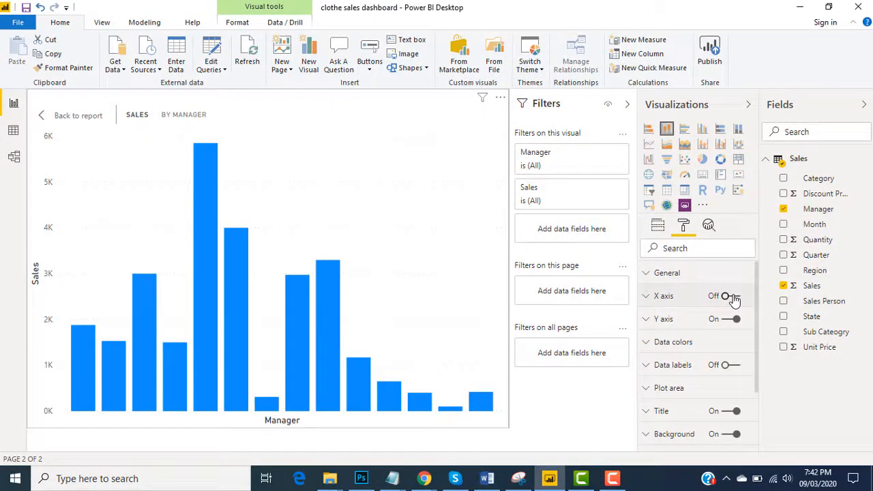
left_click(730, 295)
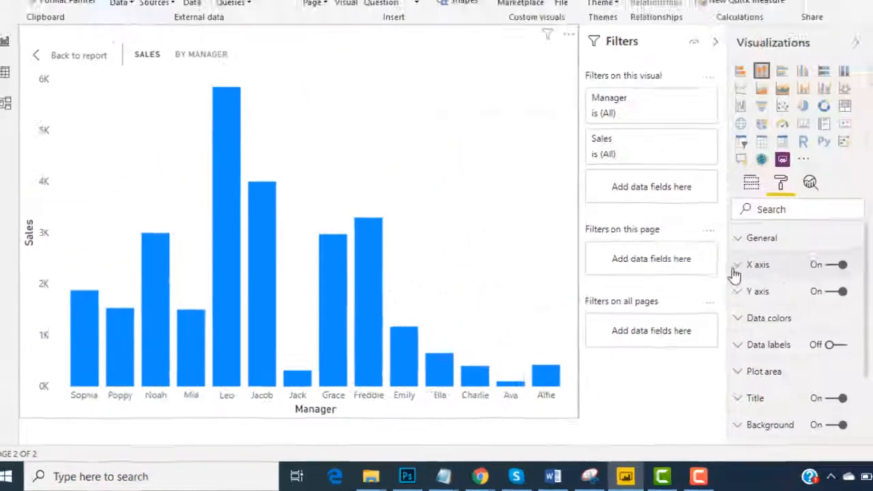
- Expand the X axis formatting options and change the axis label color to gold
left_click(739, 265)
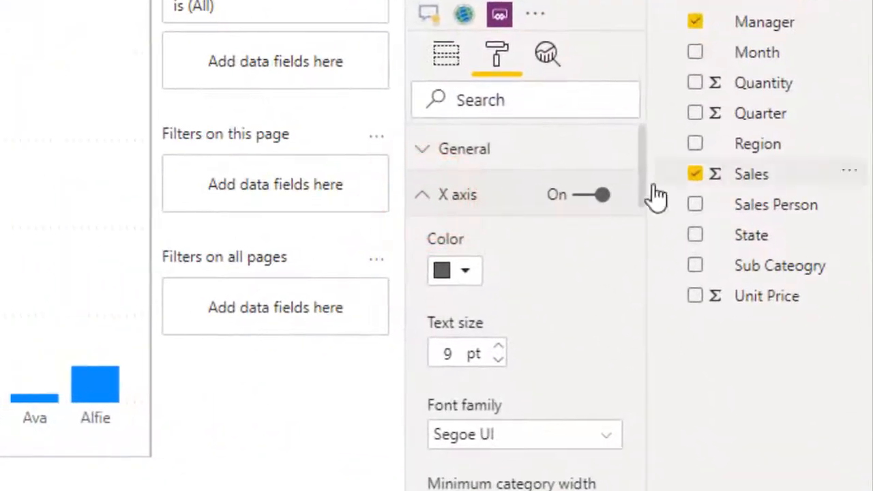
left_click_drag(643, 176, 645, 214)
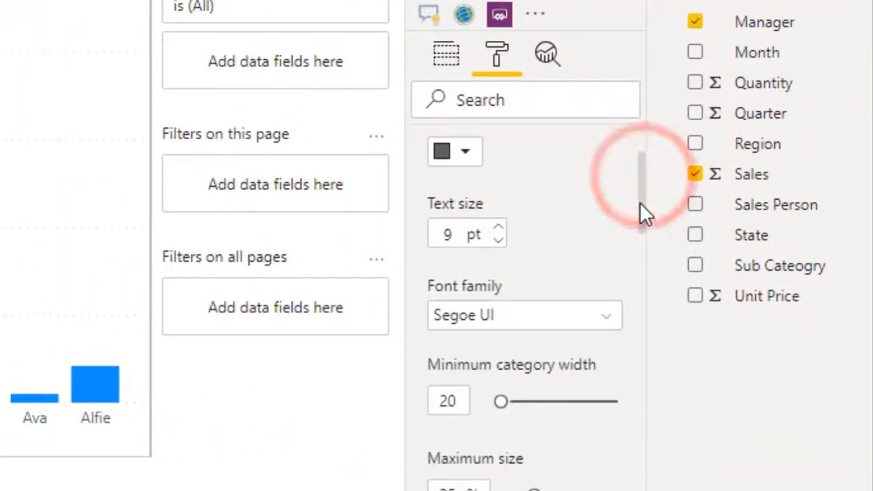
left_click(466, 152)
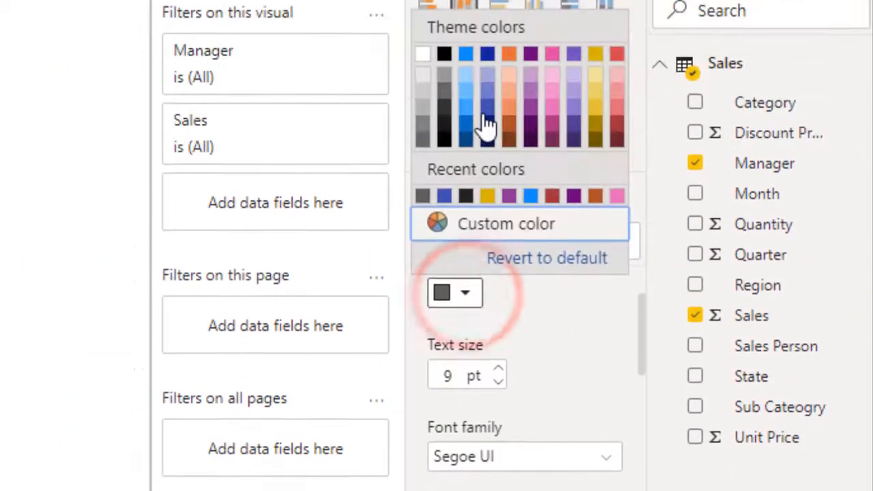
left_click(595, 77)
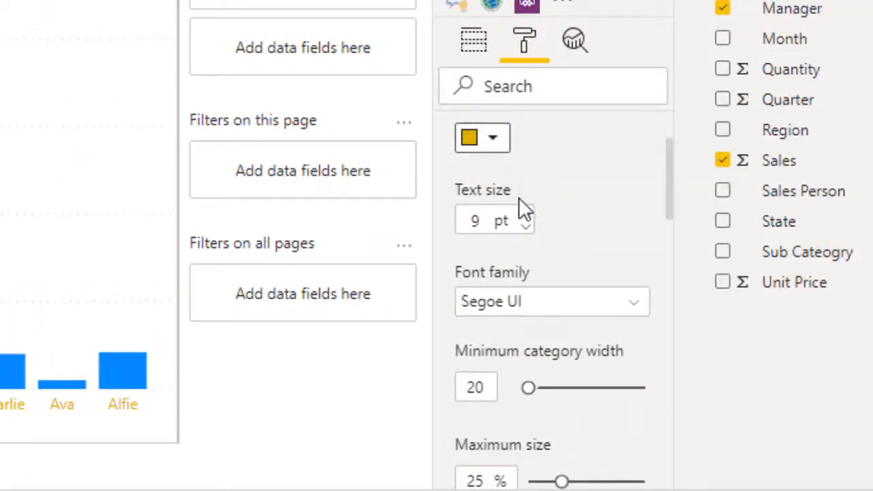
- Set the X axis text size to 11 pt and check the font family choices
left_click(526, 215)
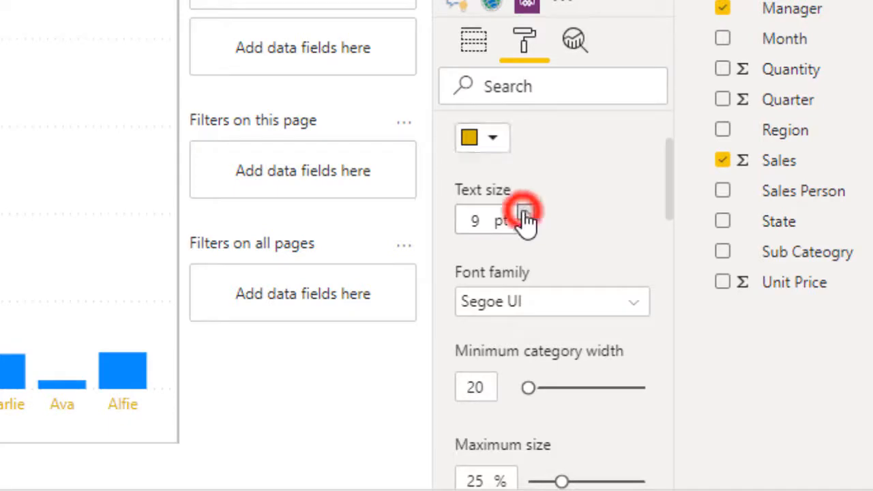
left_click(526, 215)
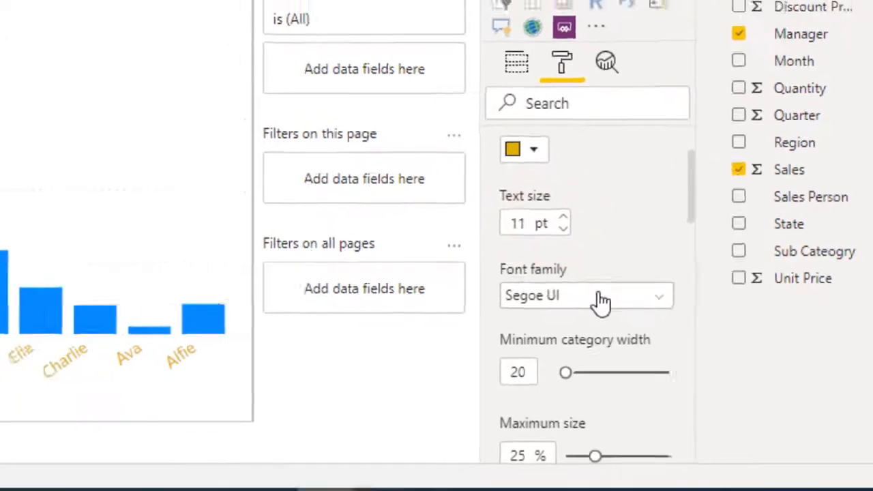
left_click(564, 300)
left_click(565, 301)
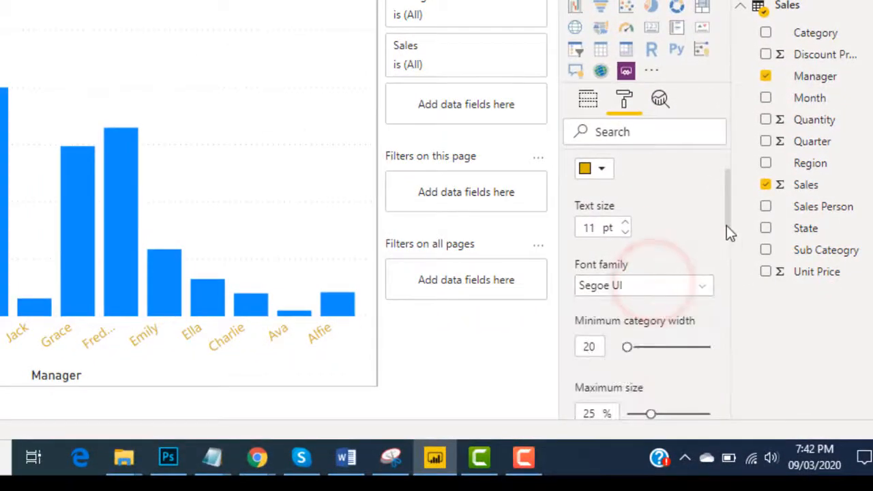
- Try an X axis minimum category width of 88, scroll across the chart's columns, and reduce the width to 60
left_click_drag(726, 221, 727, 248)
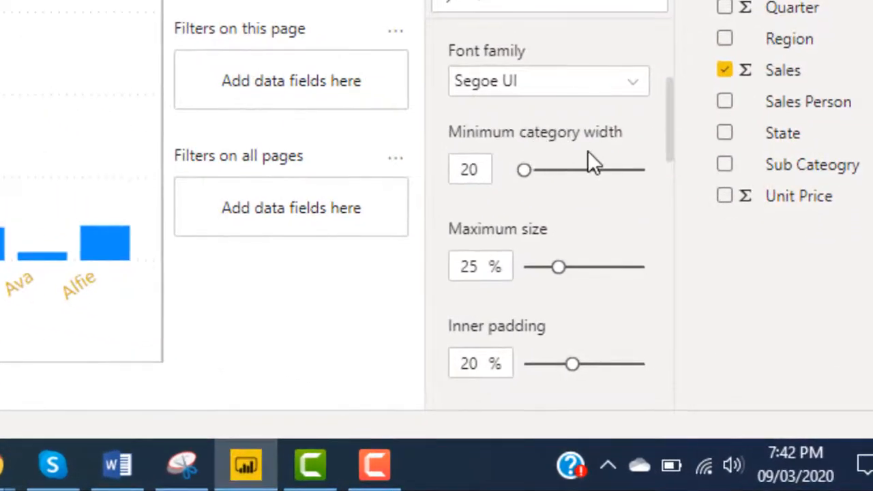
left_click_drag(523, 169, 568, 170)
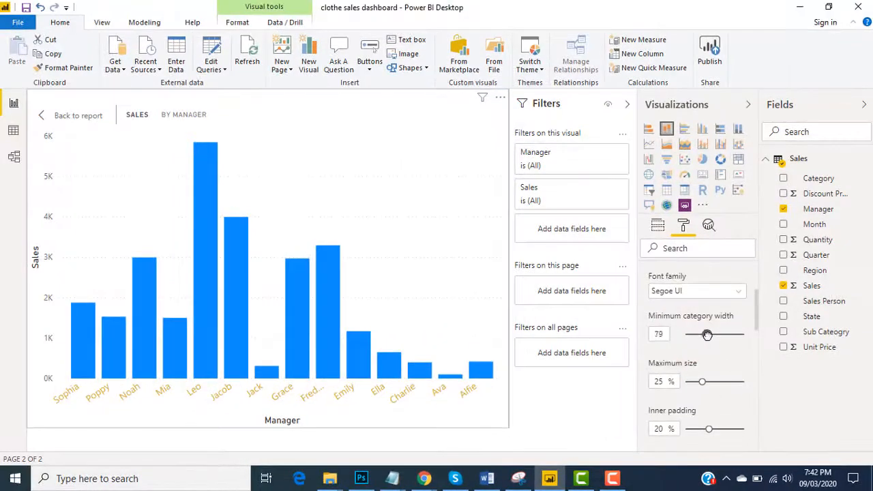
left_click_drag(707, 335, 710, 335)
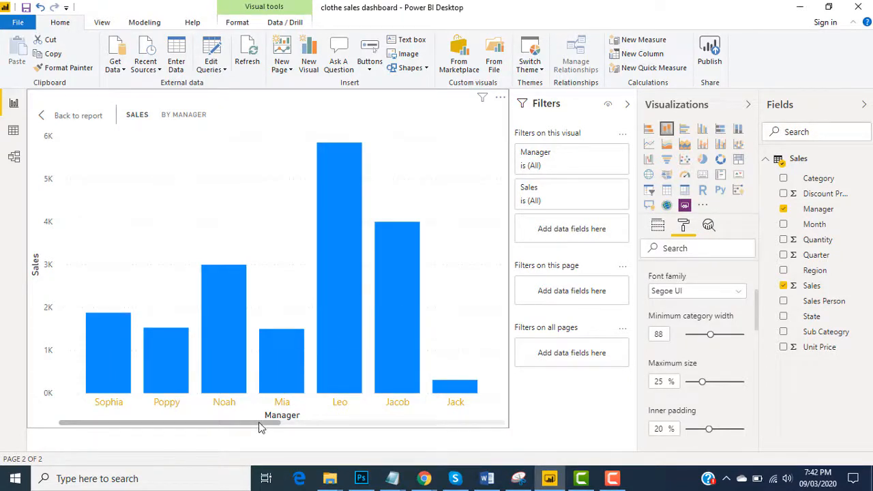
mouse_move(259, 427)
left_mouse_down()
mouse_move(403, 427)
mouse_move(248, 440)
left_mouse_up()
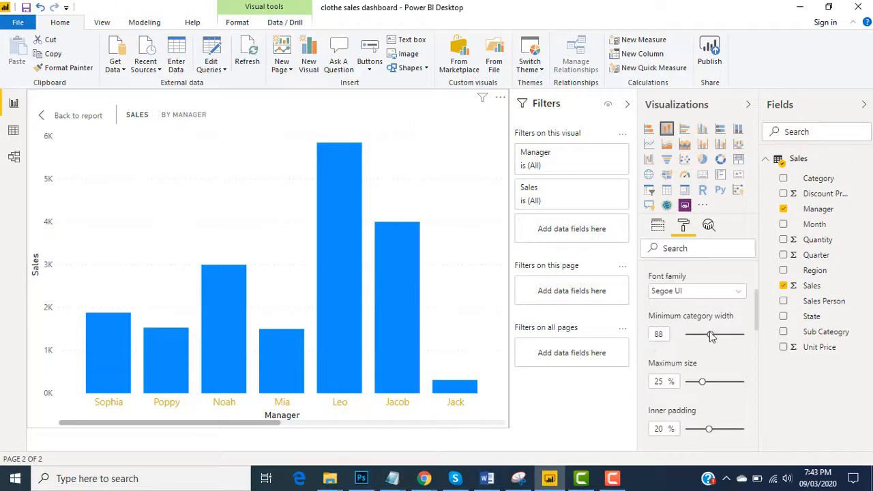
mouse_move(711, 333)
left_mouse_down()
mouse_move(723, 333)
mouse_move(699, 334)
left_mouse_up()
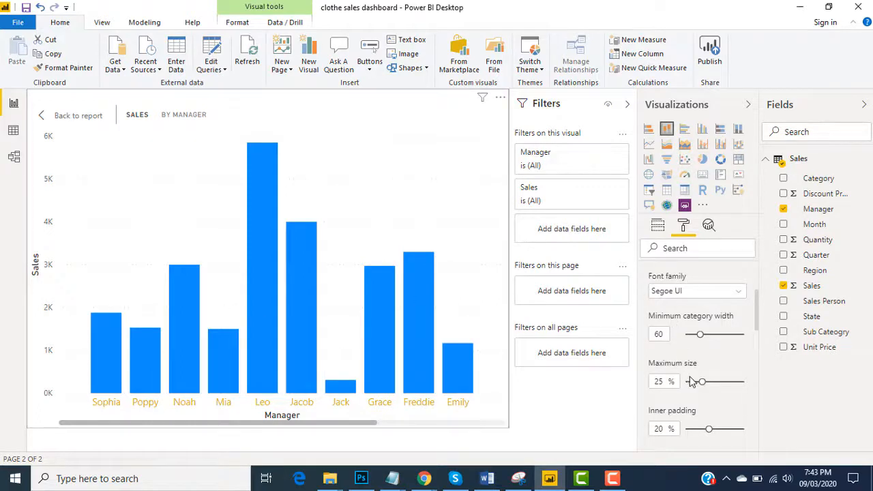
- Set the X axis maximum size to 22% and the inner padding to 34%
mouse_move(701, 379)
left_mouse_down()
mouse_move(720, 380)
mouse_move(697, 385)
left_mouse_up()
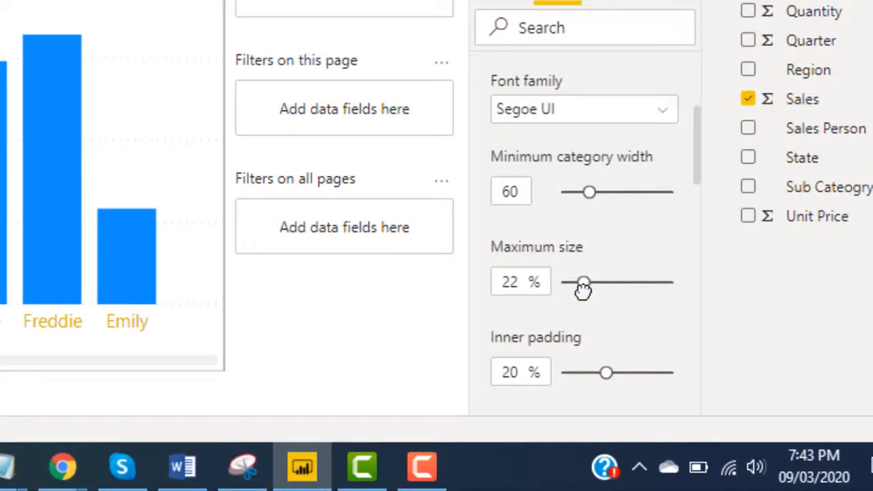
left_click(583, 284)
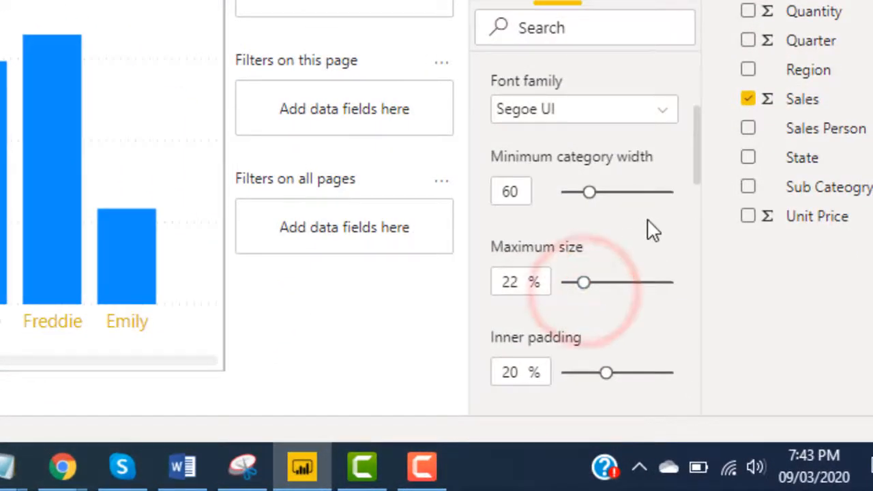
scroll(649, 228, "down", 3)
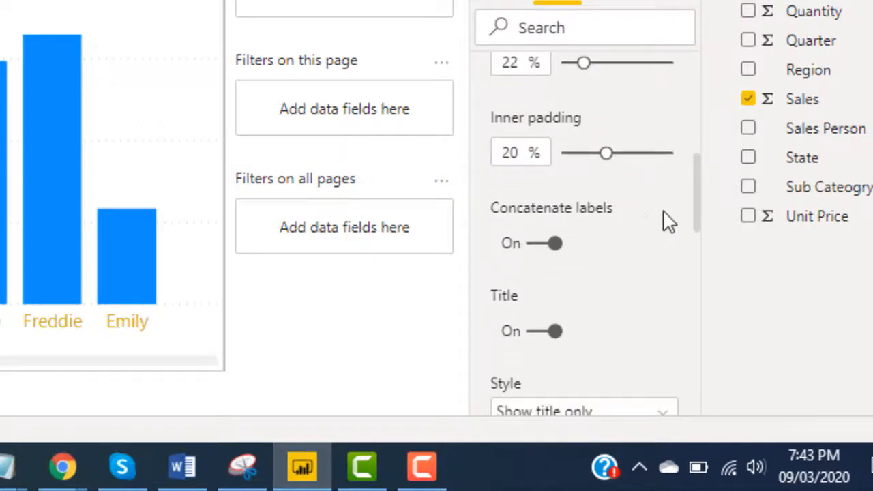
left_click_drag(696, 198, 694, 191)
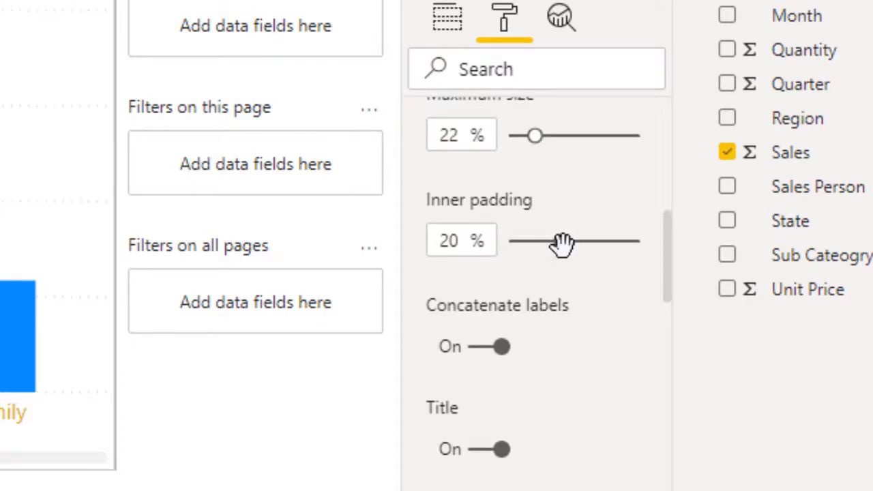
left_click_drag(562, 244, 597, 245)
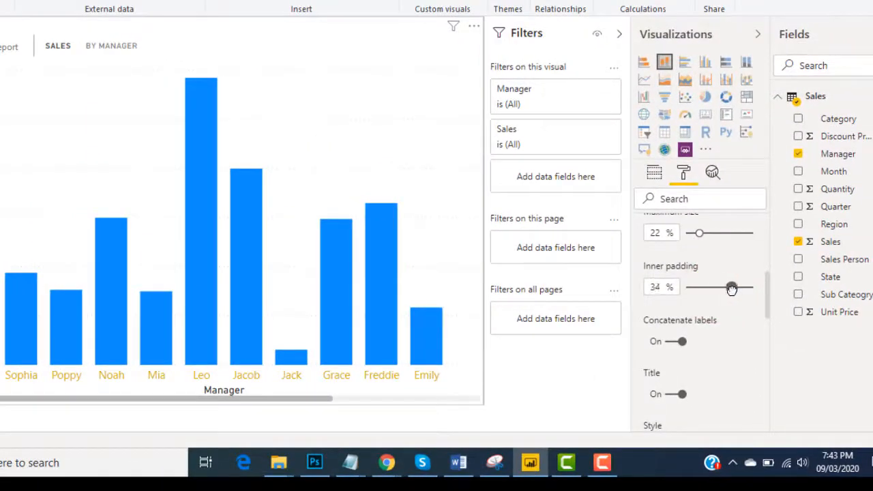
- Try an X axis inner padding of 35% and then reduce it to 9%
left_click_drag(731, 289, 733, 290)
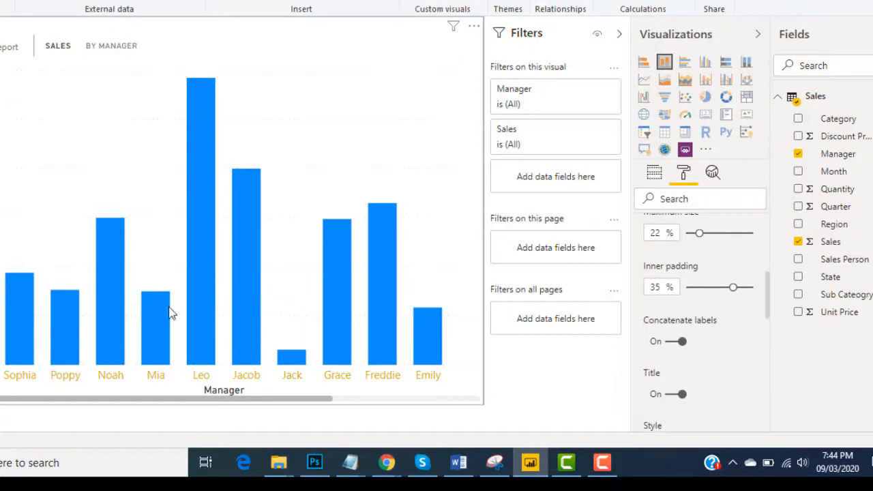
left_click_drag(733, 288, 695, 288)
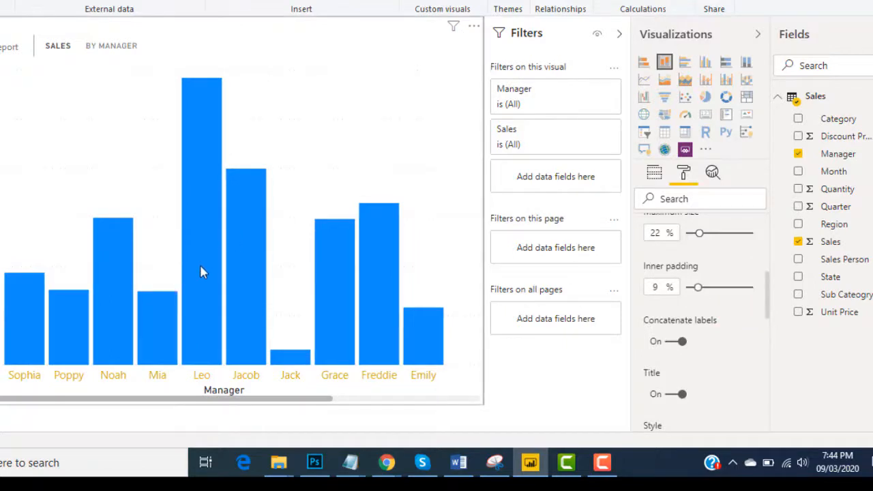
mouse_move(204, 204)
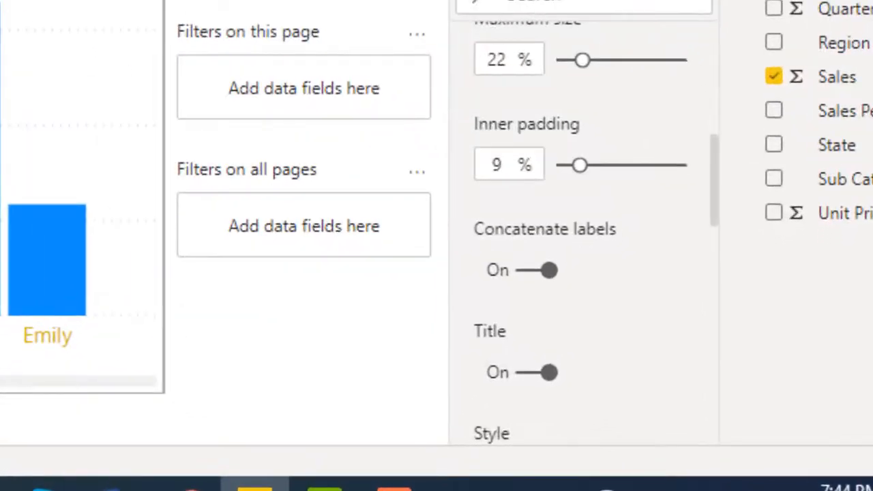
mouse_move(320, 156)
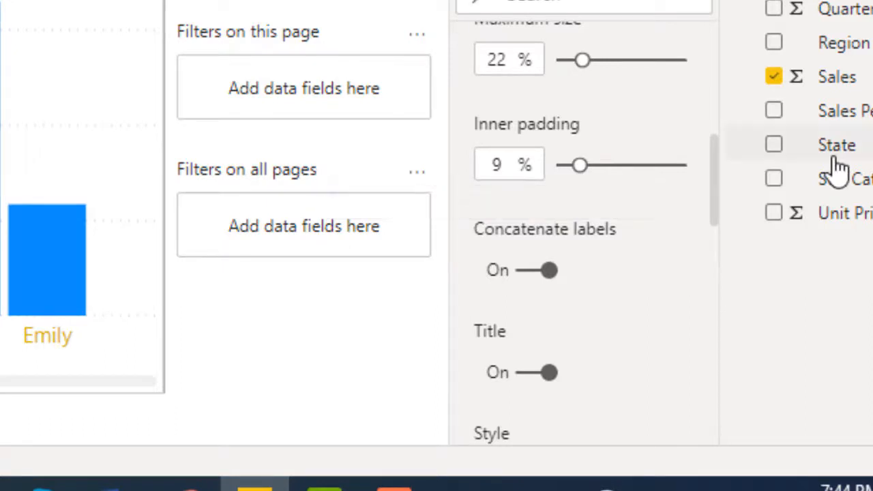
- Turn off the X axis title, then revert the X axis options to default and collapse them
scroll(524, 290, "down", 2)
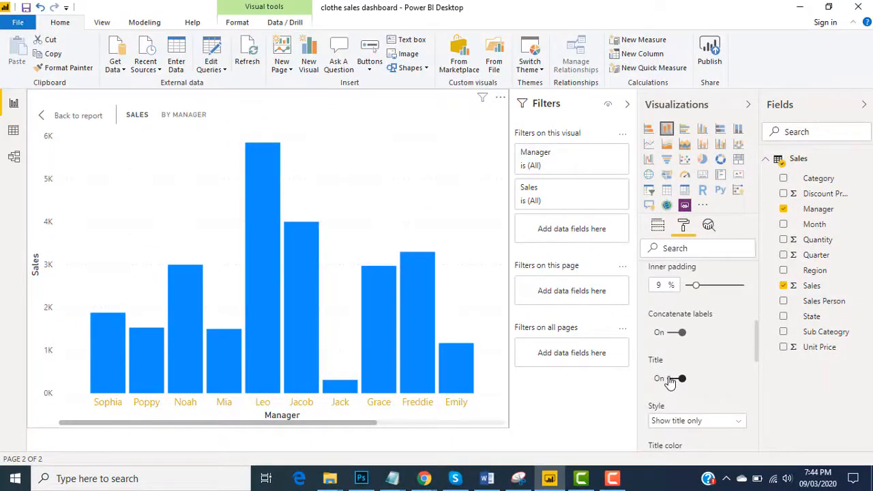
left_click(670, 381)
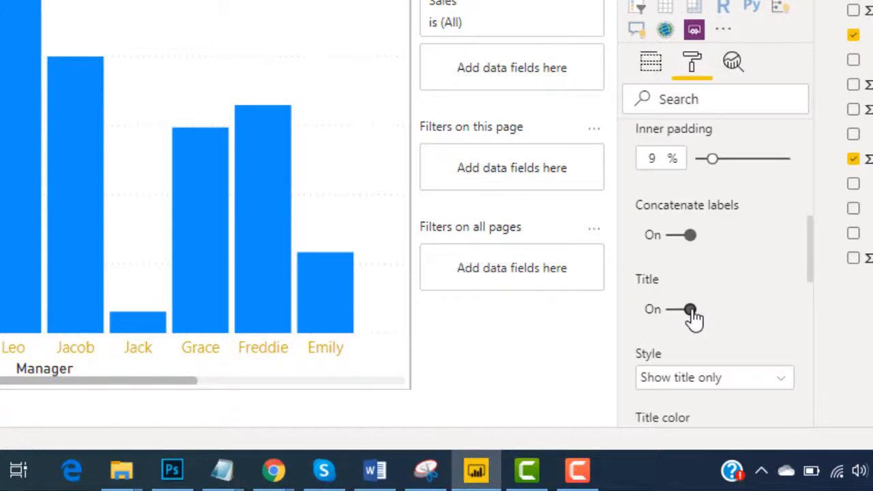
left_click(690, 310)
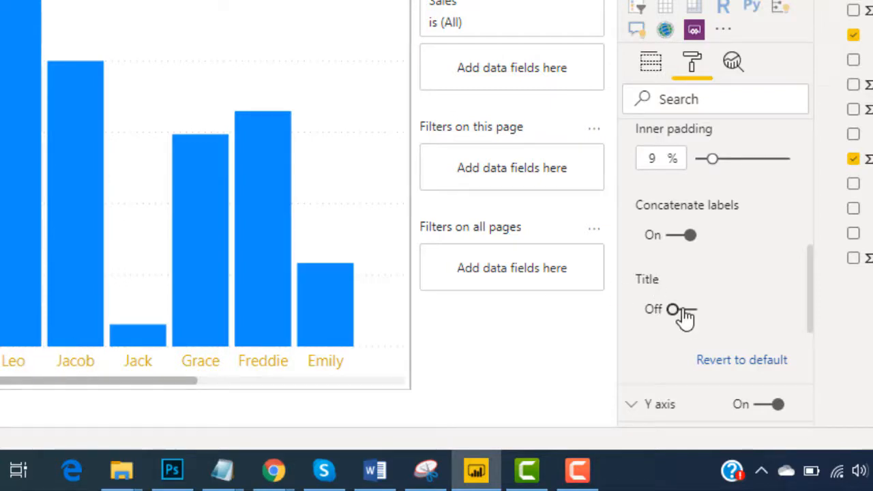
left_click(751, 366)
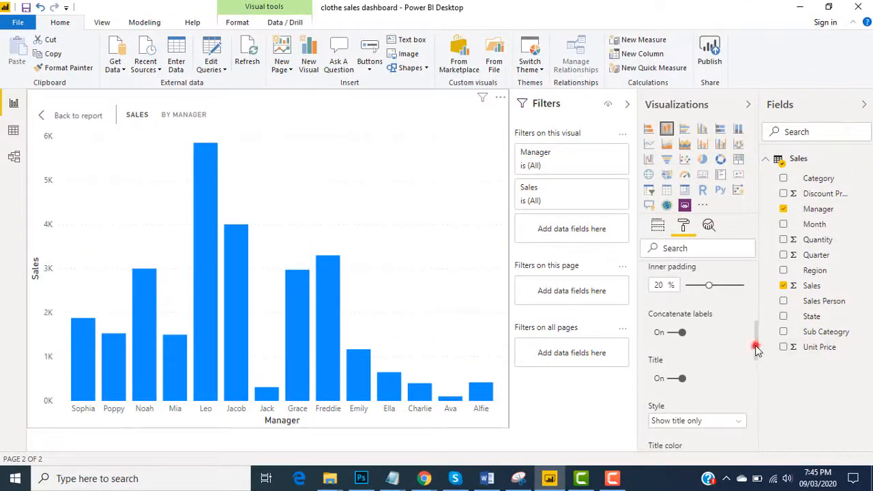
left_click_drag(755, 349, 755, 292)
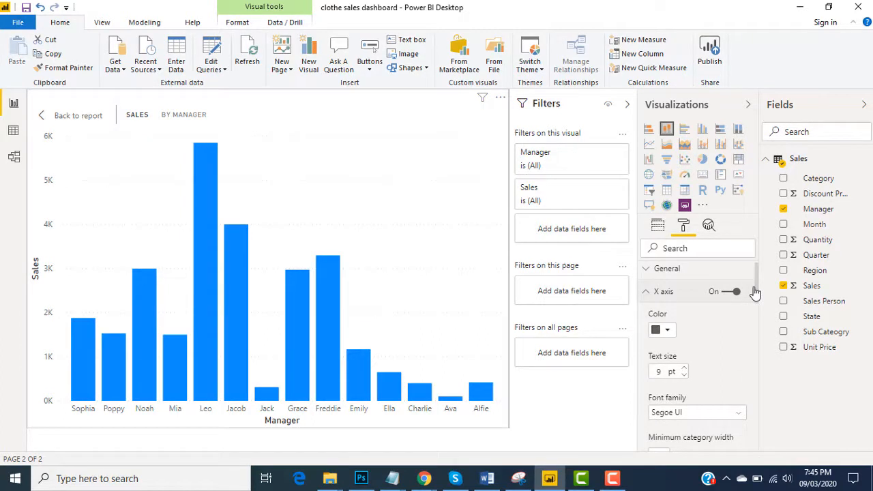
left_click(646, 293)
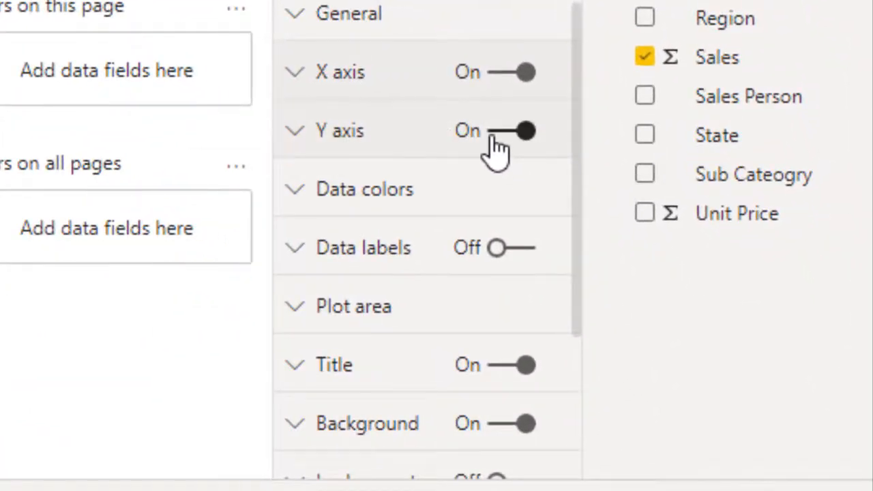
- Switch the Y axis off and back on, and expand its formatting options
left_click(492, 147)
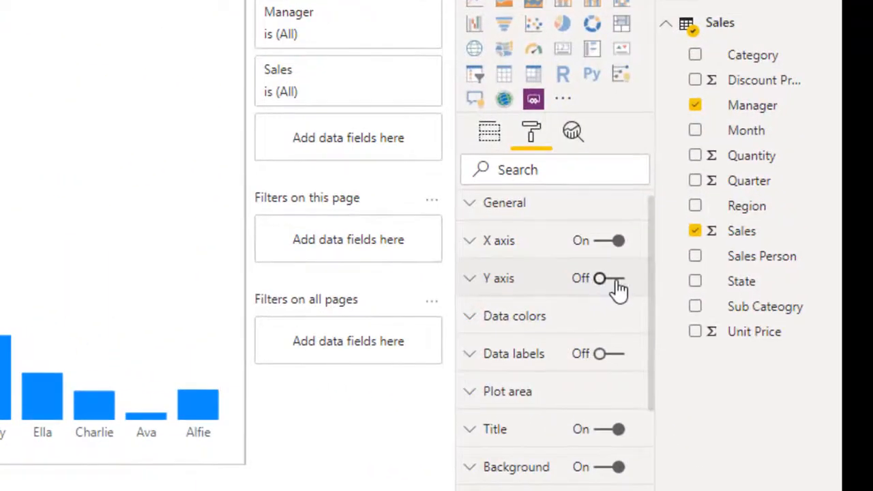
left_click(616, 280)
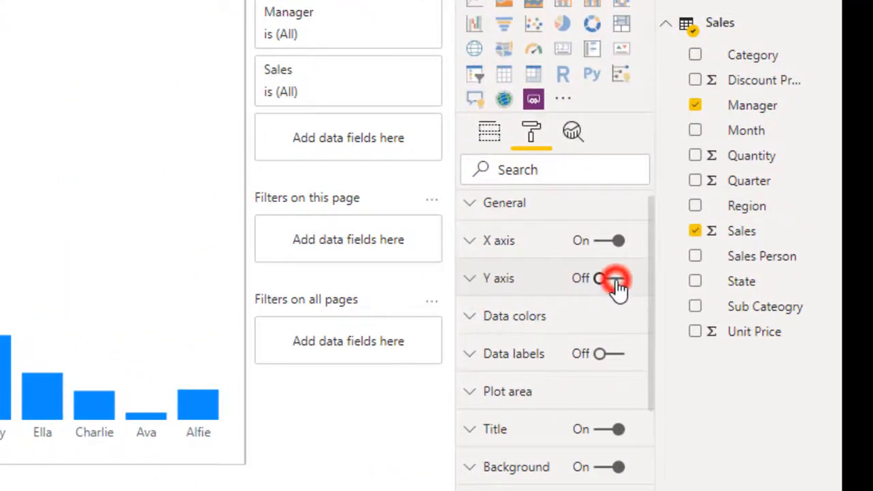
left_click(471, 279)
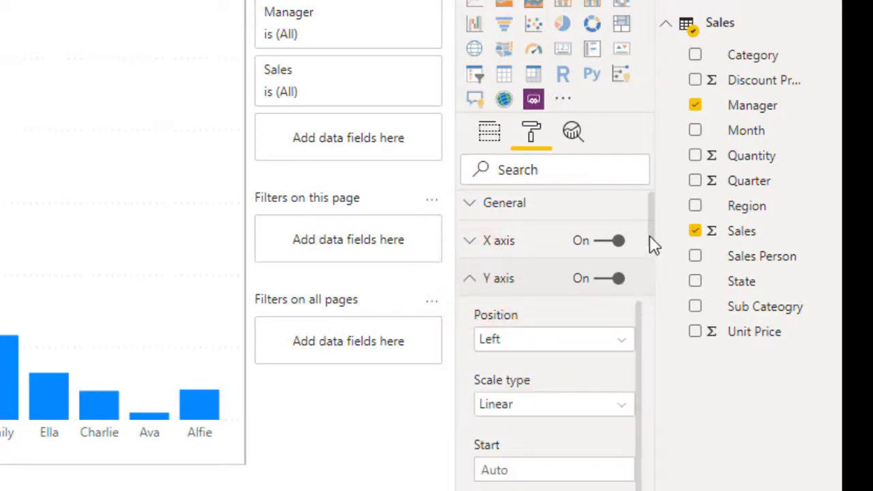
mouse_move(650, 236)
left_mouse_down()
mouse_move(652, 320)
mouse_move(647, 253)
left_mouse_up()
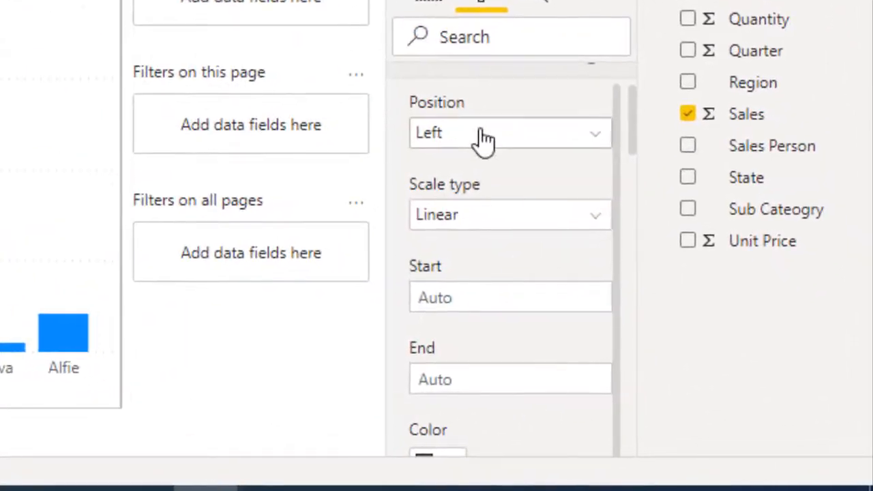
- Try the Right position for the Y axis and return it to Left
left_click(481, 135)
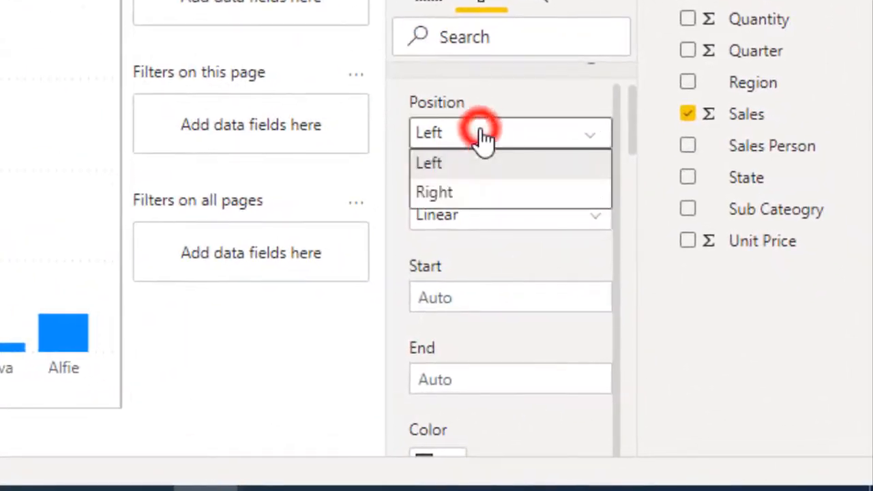
left_click(486, 198)
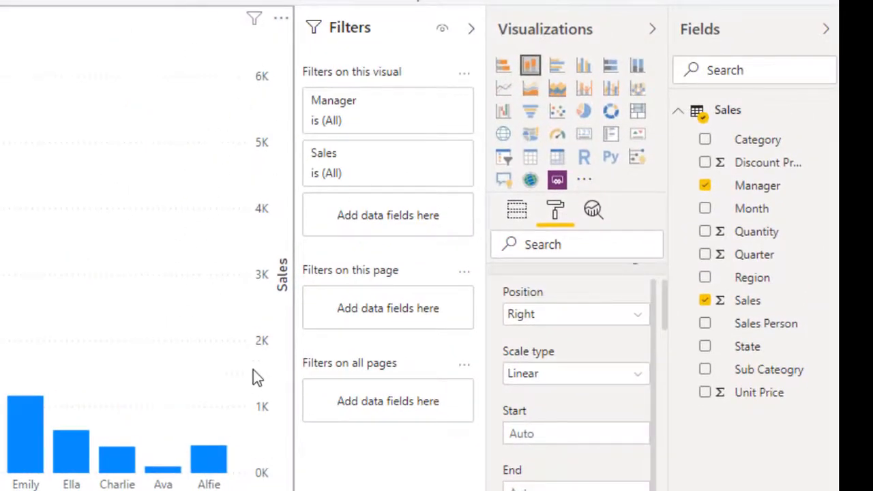
left_click(560, 384)
left_click(560, 382)
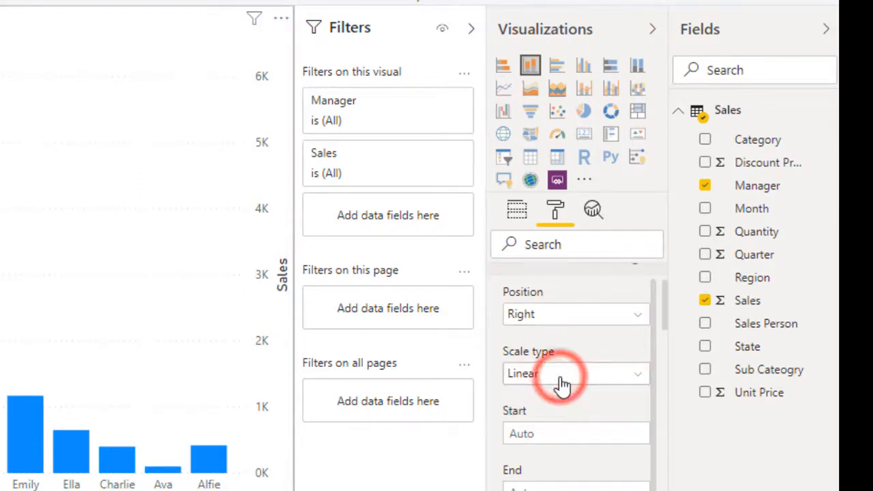
left_click(559, 377)
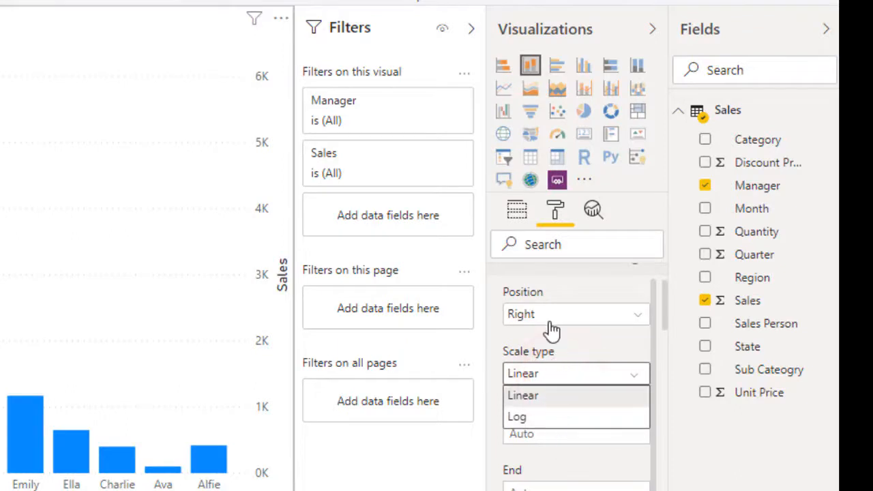
left_click(610, 315)
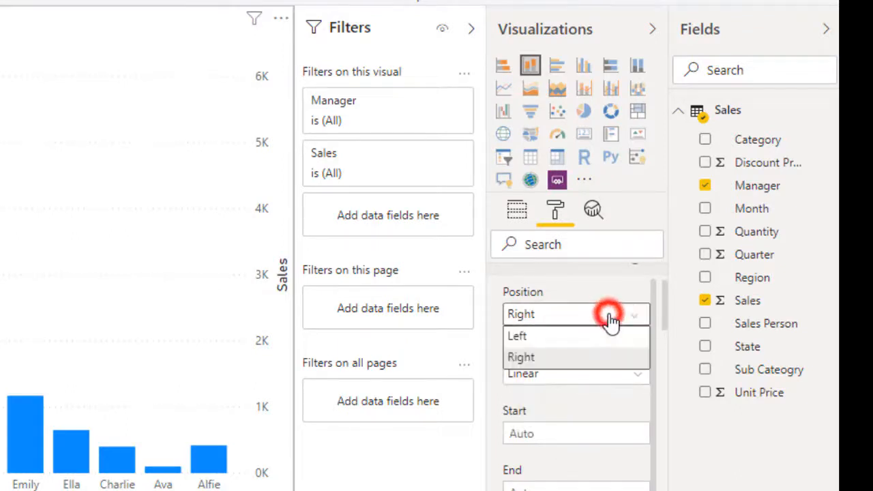
left_click(561, 336)
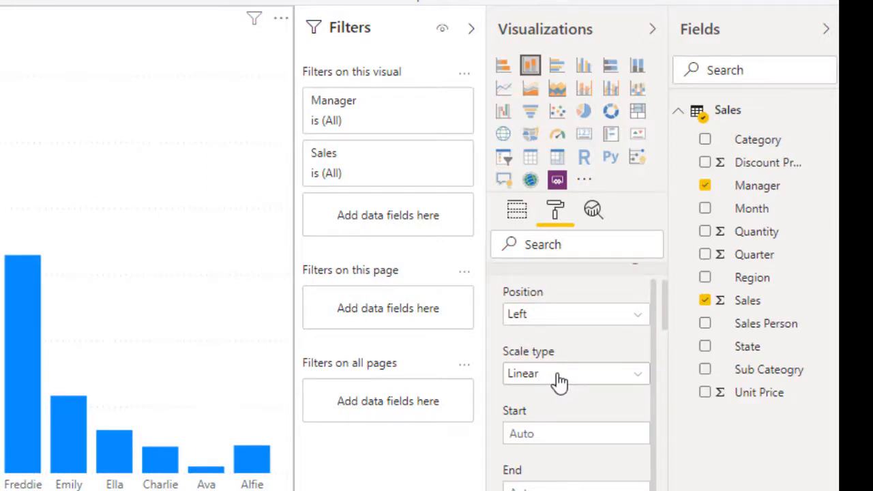
- Try the Log scale type on the Y axis and switch it back to Linear
left_click(560, 375)
left_click(559, 375)
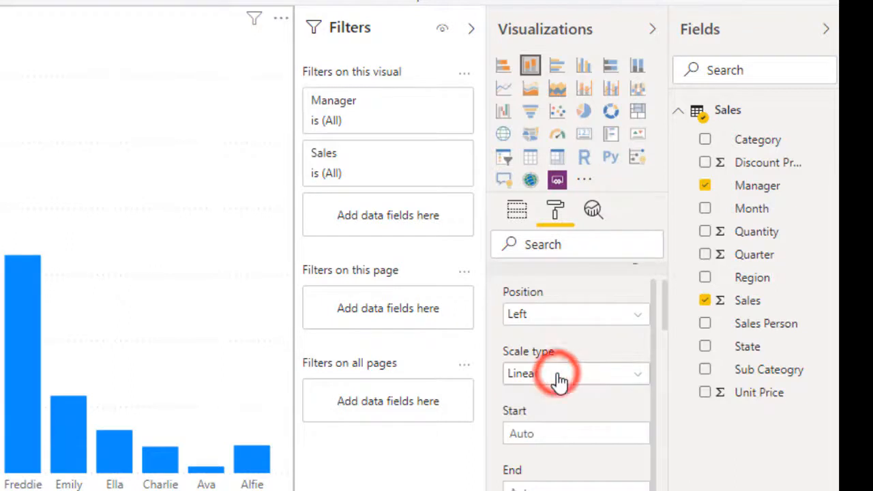
left_click(559, 379)
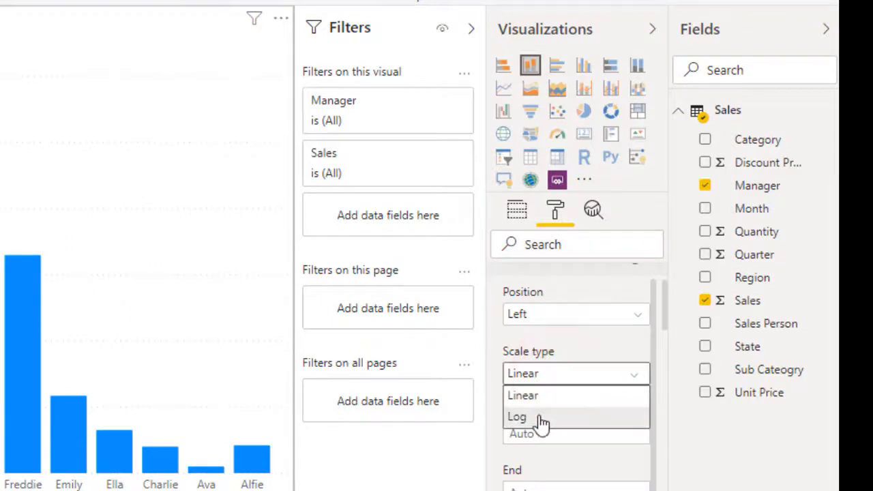
left_click(539, 417)
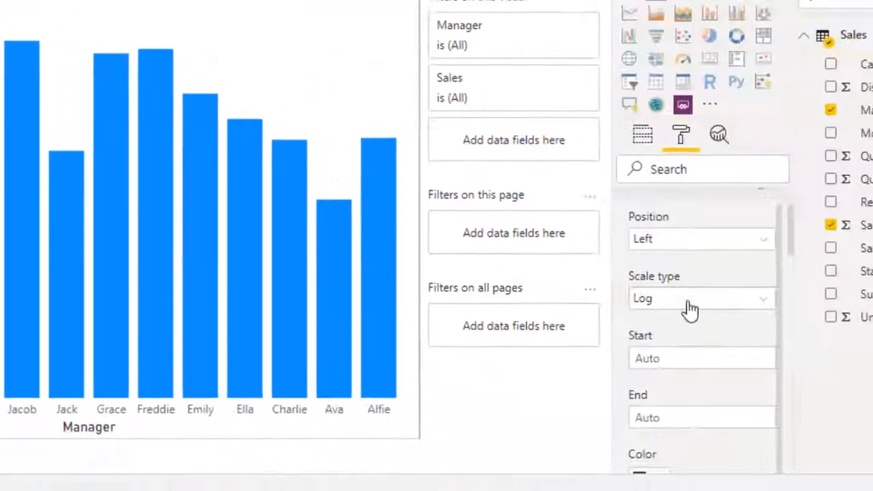
left_click(685, 300)
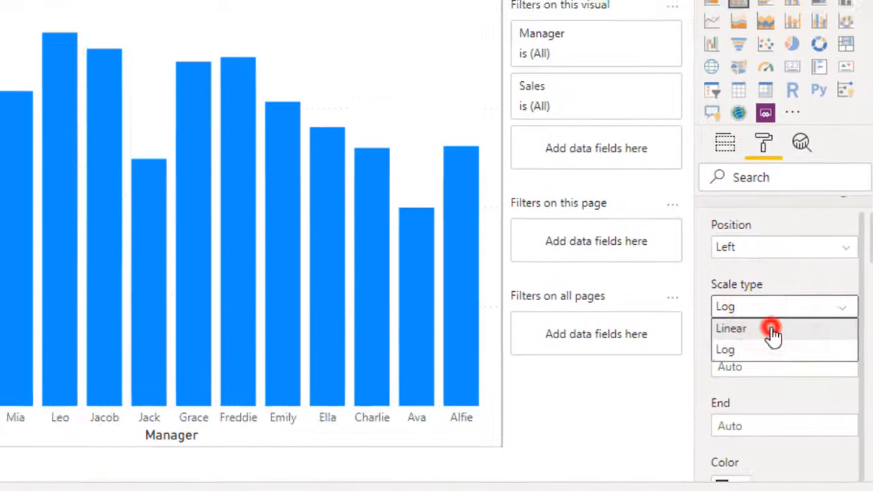
left_click(771, 330)
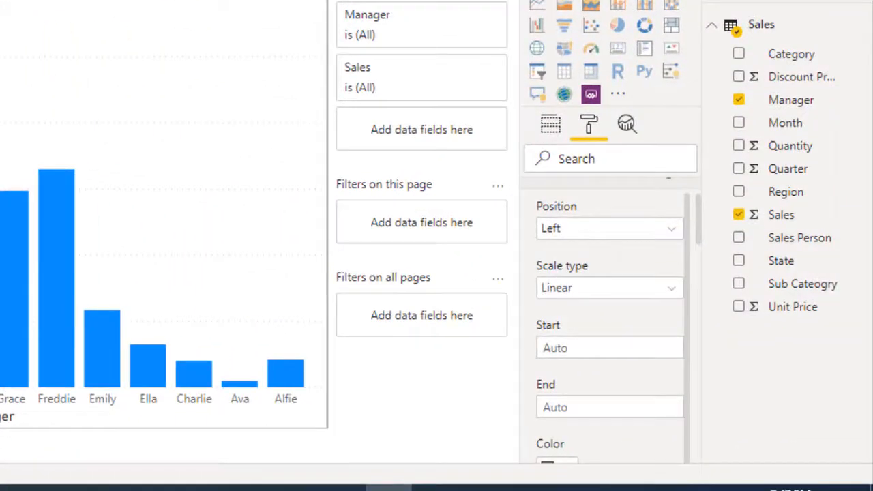
- Set the Y axis range to start at 1 and end at 4
left_click(609, 348)
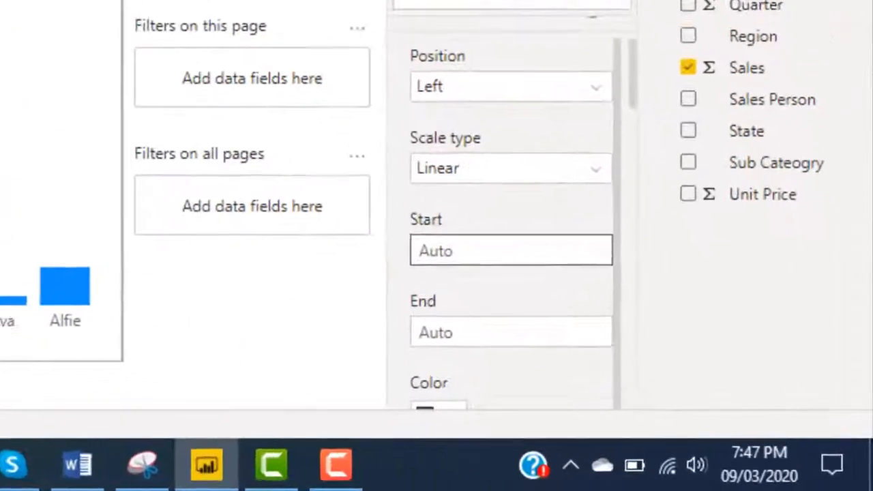
left_click(452, 242)
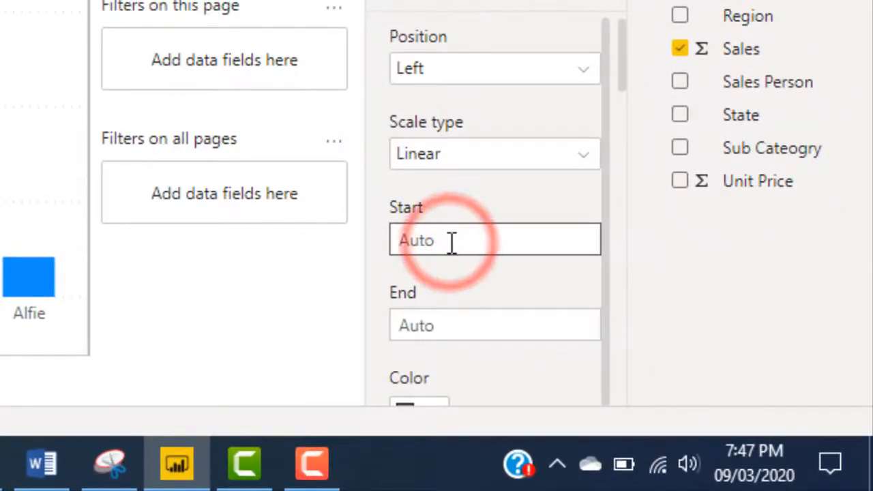
type("1")
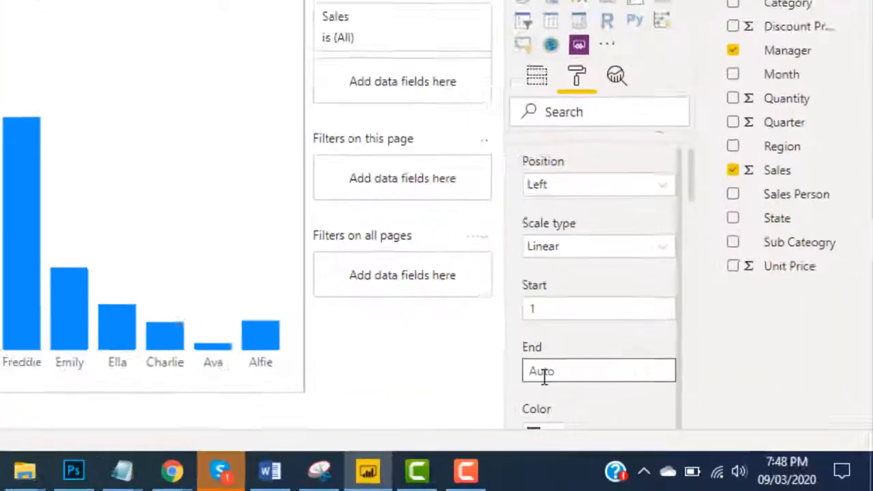
left_click(544, 375)
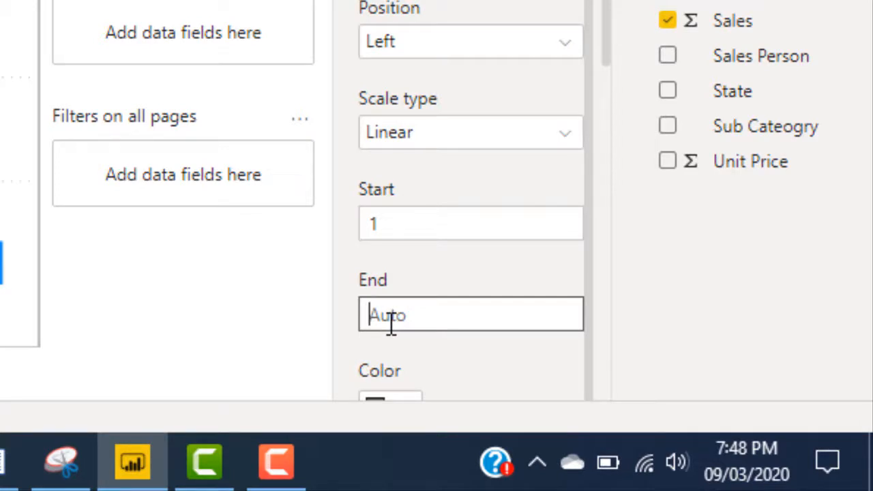
type("4")
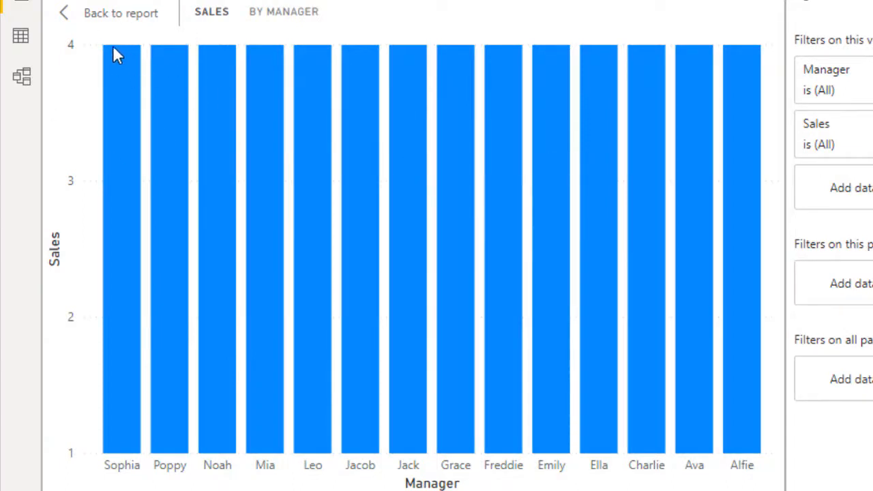
mouse_move(113, 48)
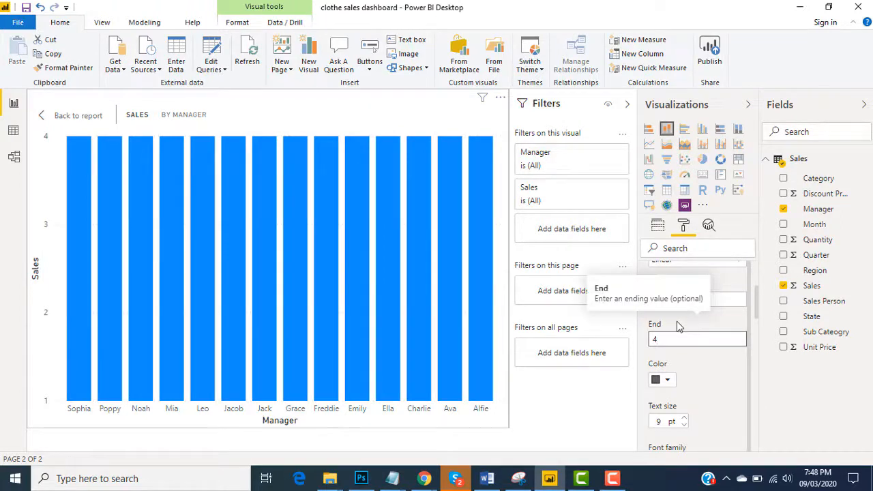
- Clear the Y axis end and start values so both use Auto
left_click(679, 339)
key("BackSpace")
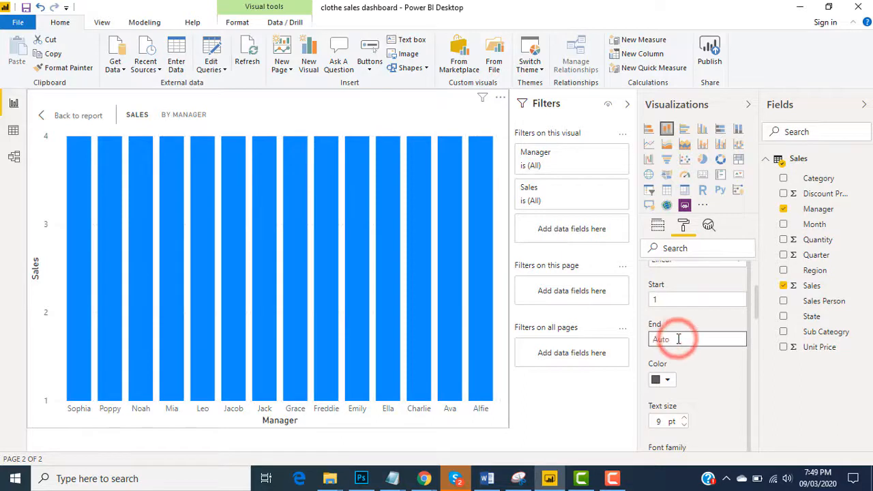
left_click(674, 300)
key("BackSpace")
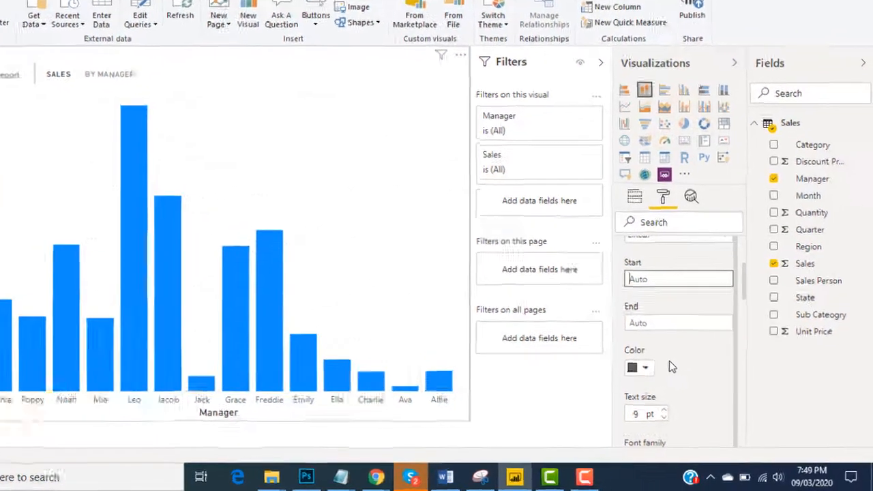
- Change the Y axis label color to a light red from the theme colors
left_click(666, 379)
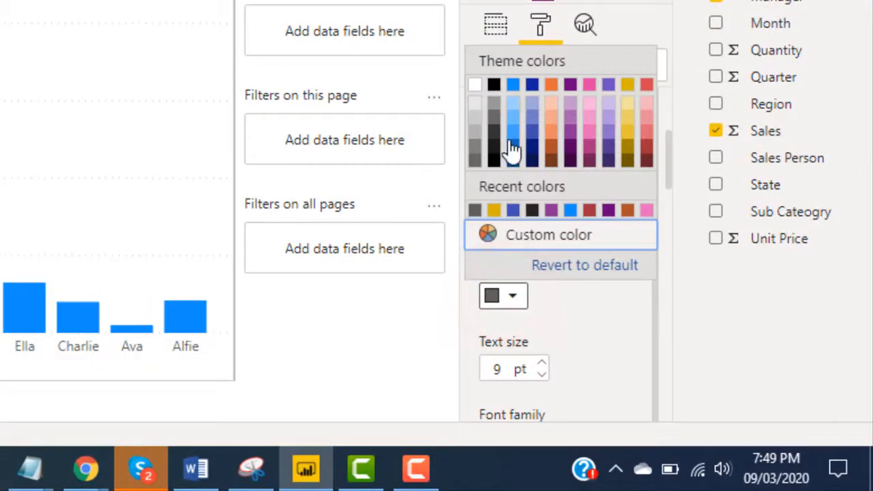
left_click(647, 141)
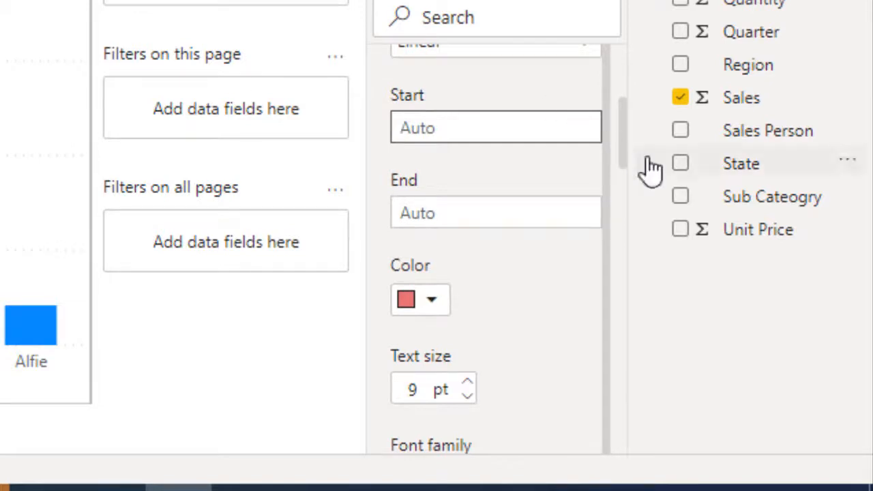
- Set the Y axis value decimal places to 2, after trying 1
left_click_drag(624, 141, 622, 198)
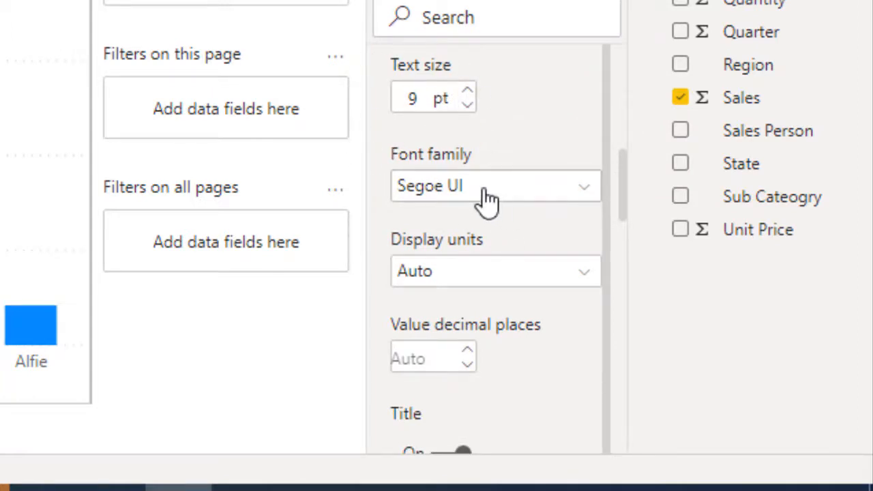
left_click_drag(624, 202, 624, 230)
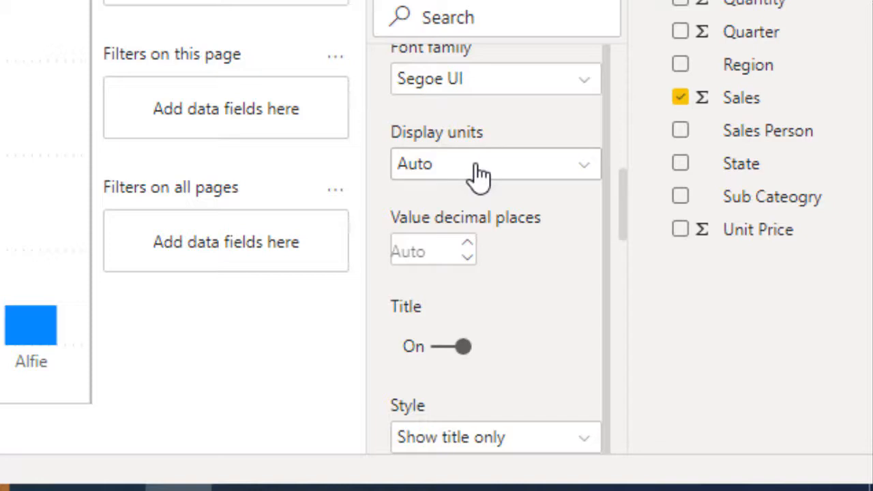
left_click(421, 252)
type("1")
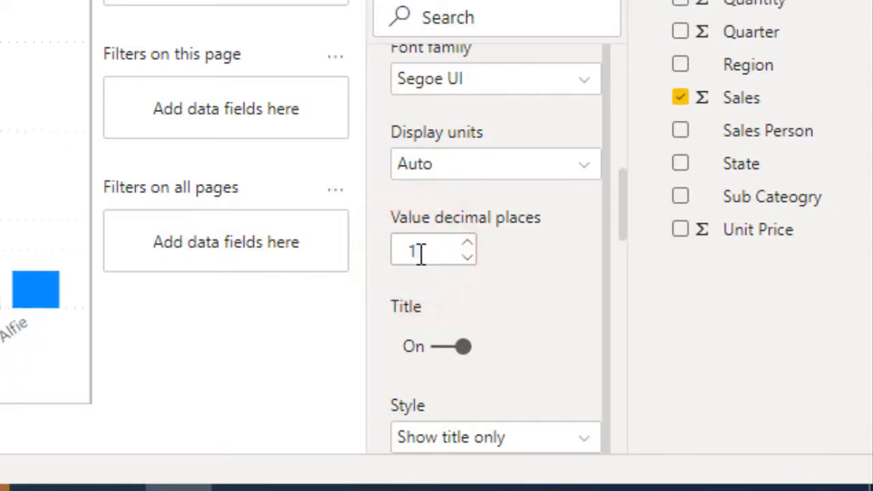
type("0")
key("BackSpace")
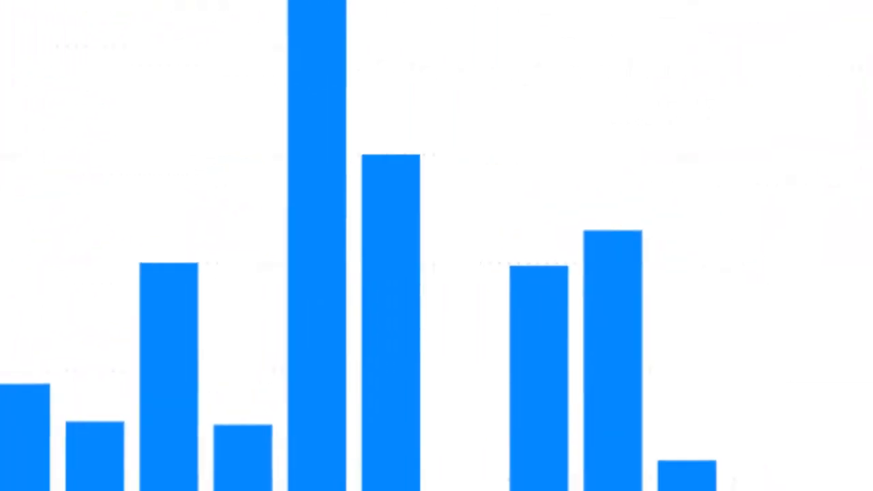
left_click(503, 298)
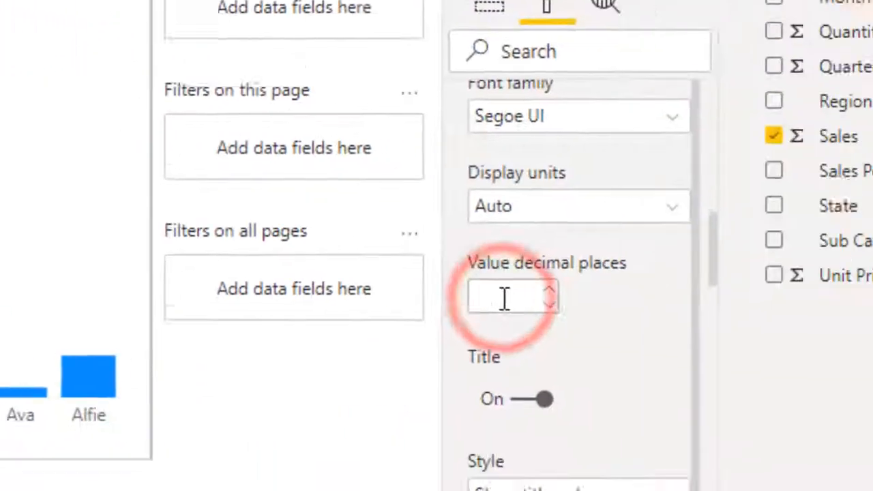
type("2")
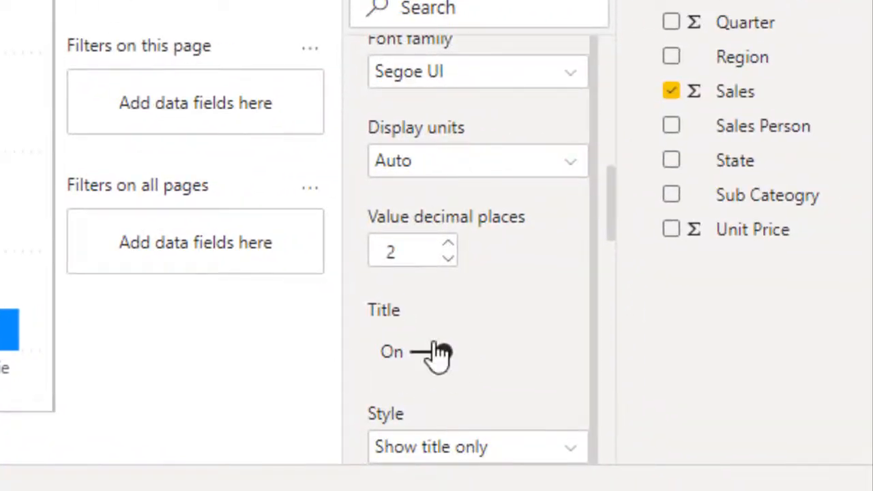
- Switch the Y axis title off and back on, and set its style to Show both after trying Show unit only
left_click(436, 352)
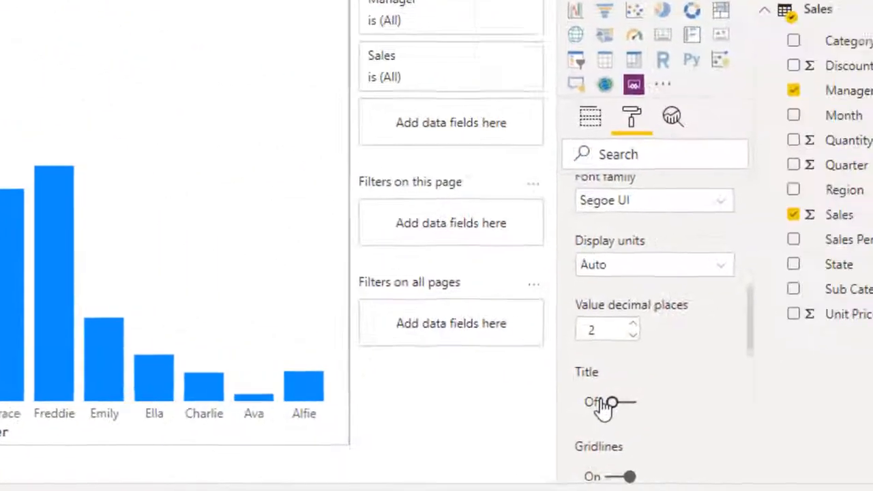
left_click(539, 397)
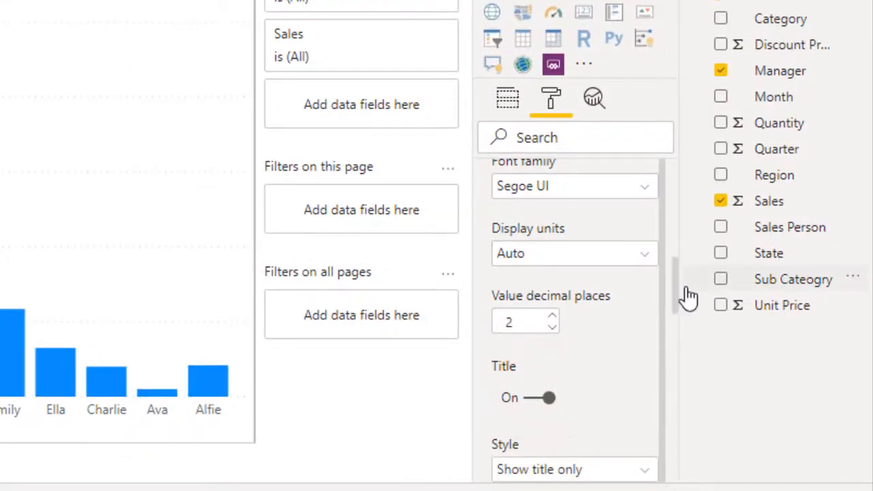
left_click_drag(677, 285, 678, 327)
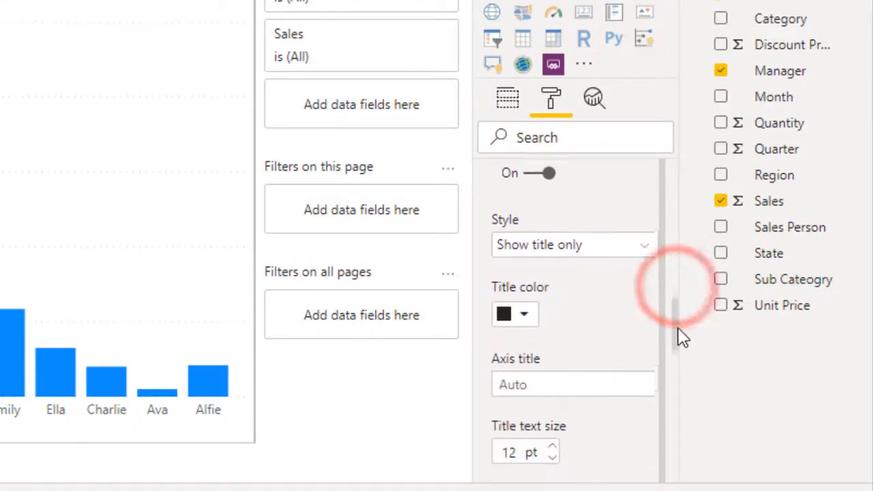
left_click(577, 240)
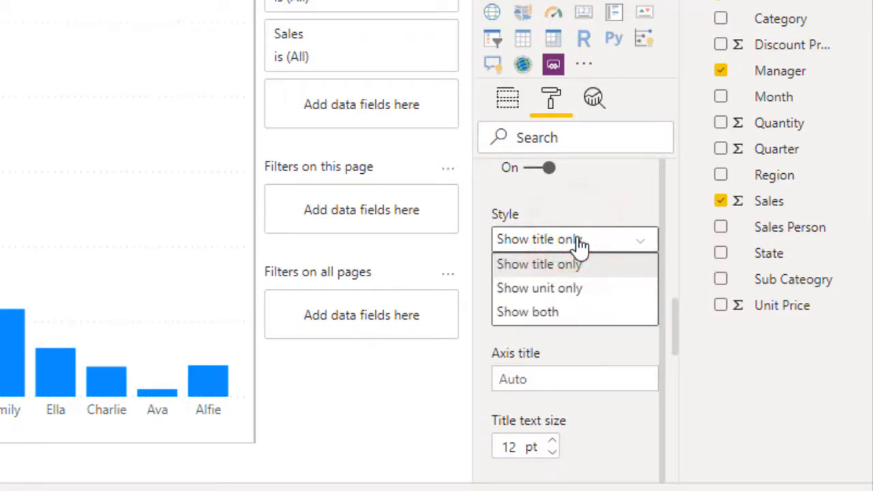
left_click(568, 290)
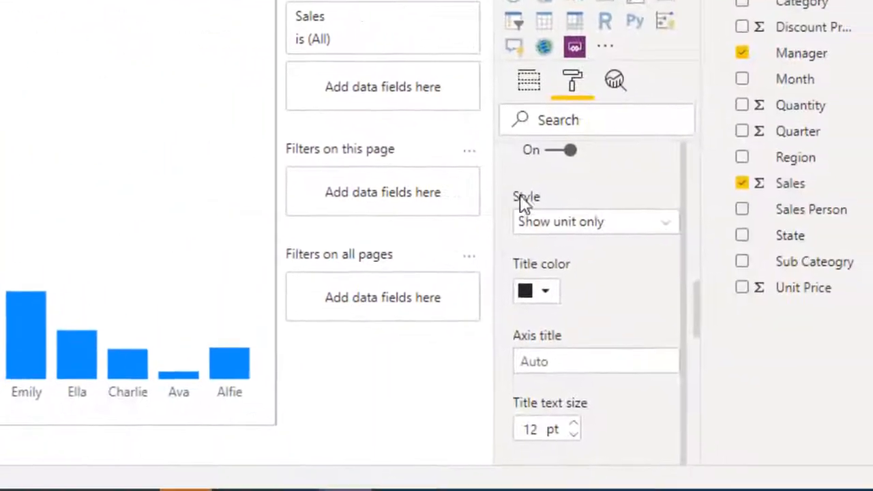
left_click(850, 321)
left_click(576, 294)
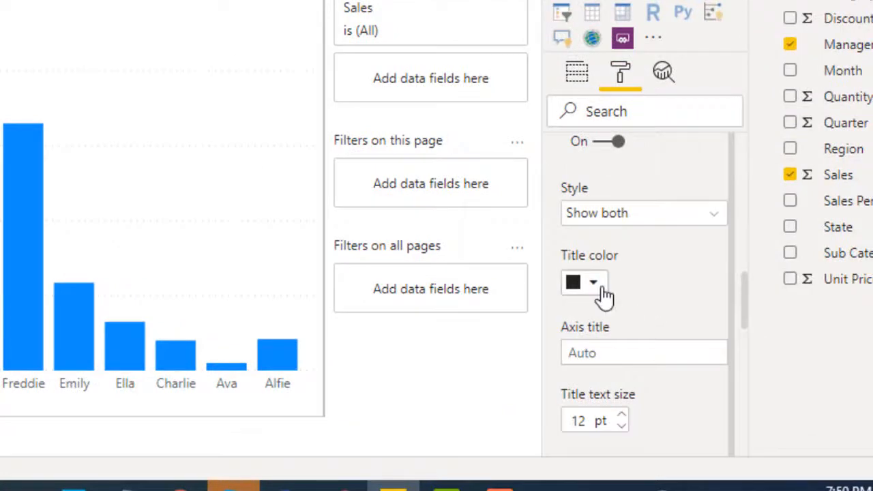
- Change the Y axis title color to pink from the theme colors
left_click(604, 292)
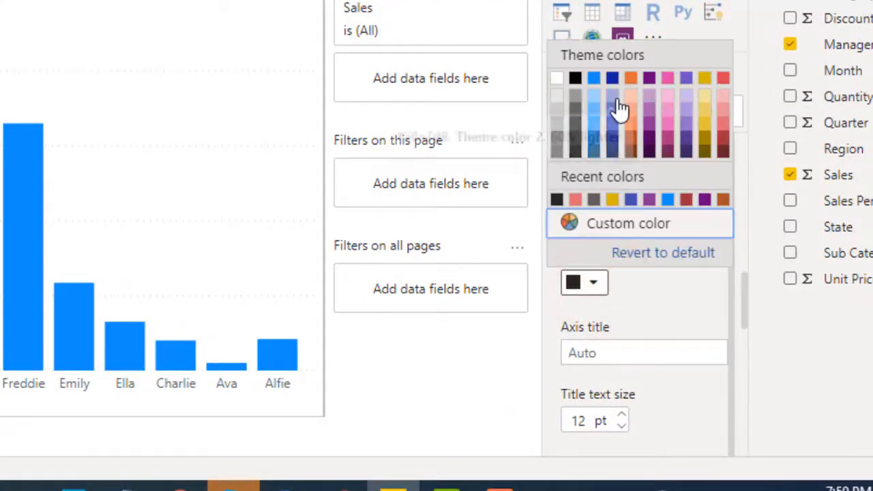
left_click(610, 98)
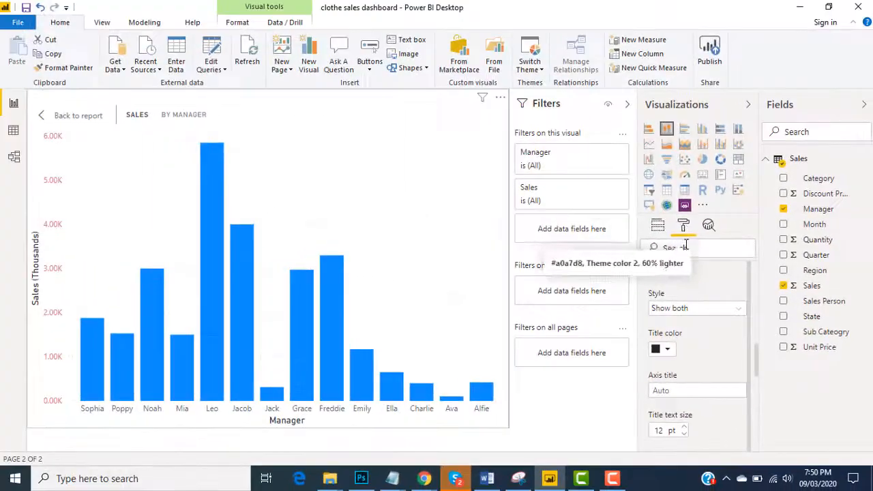
left_click(667, 349)
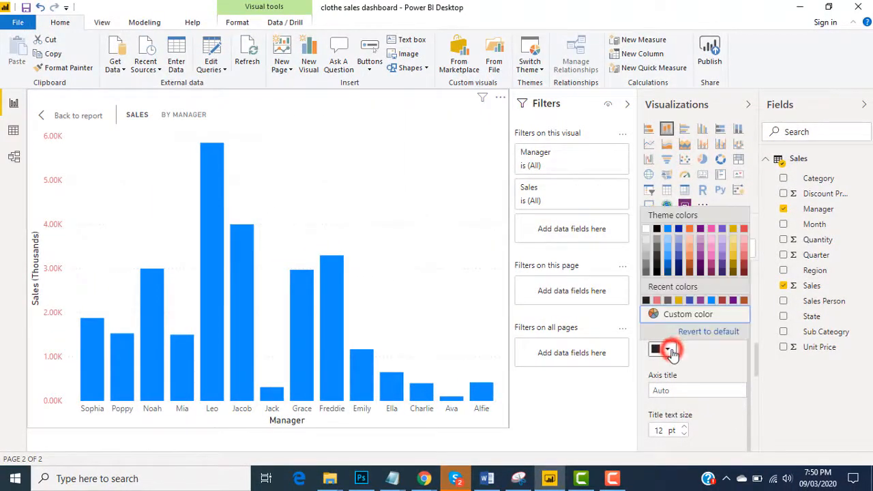
left_click(710, 230)
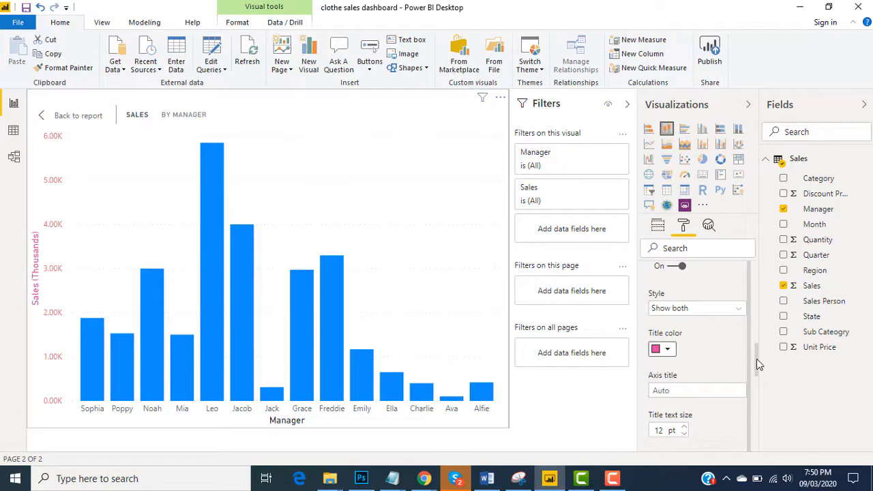
- Replace the automatic Y axis title with the text "test"
left_click_drag(756, 359, 756, 367)
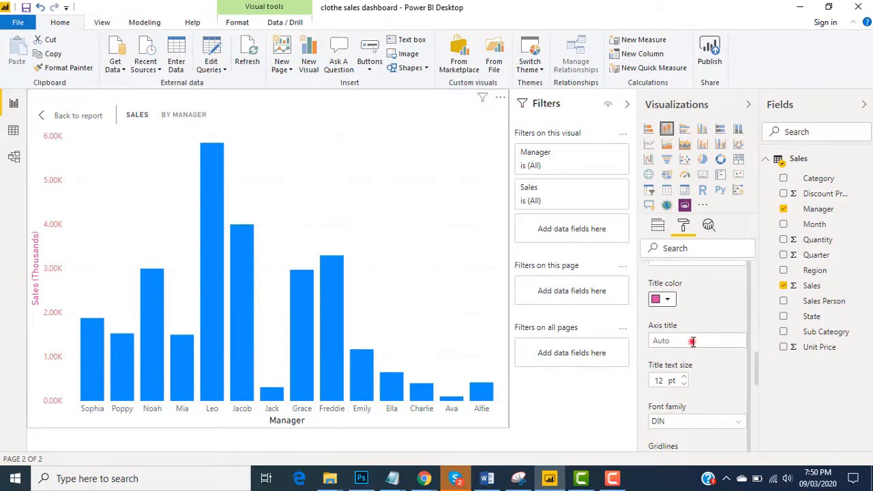
left_click(692, 341)
type("tes")
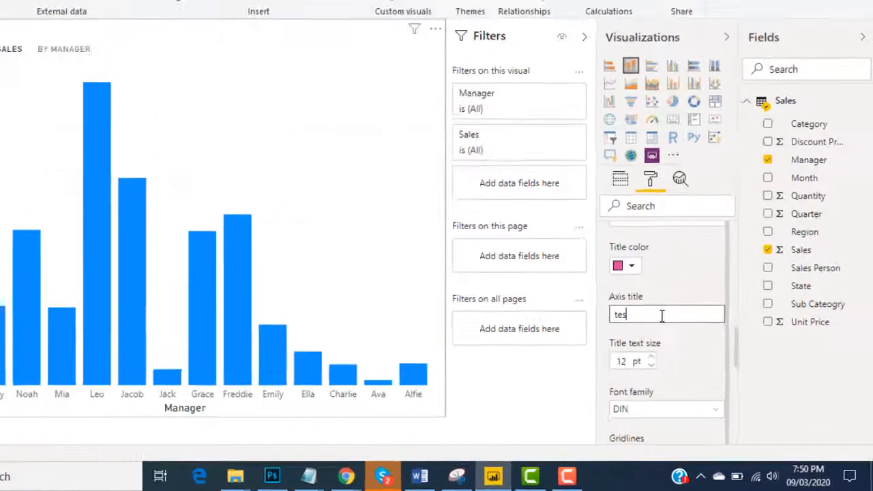
type("t")
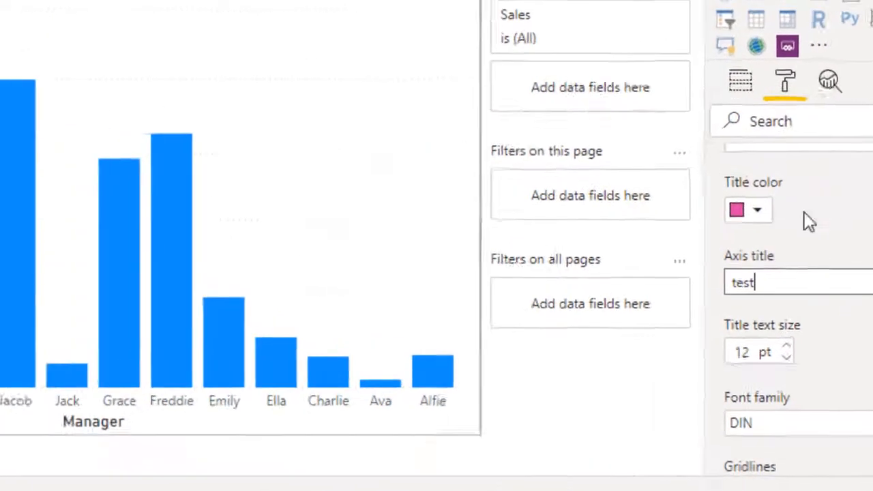
- Turn the Y axis gridlines off and back on to compare the chart with and without them
left_click_drag(709, 312, 714, 380)
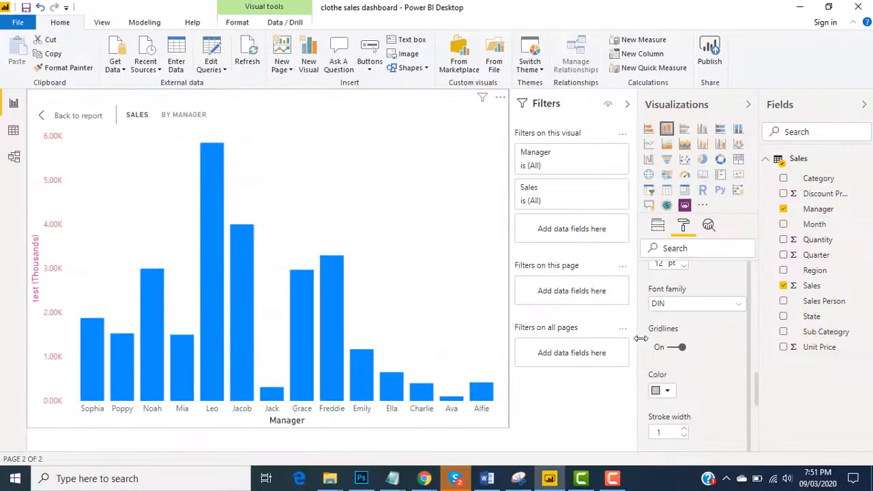
left_click(680, 349)
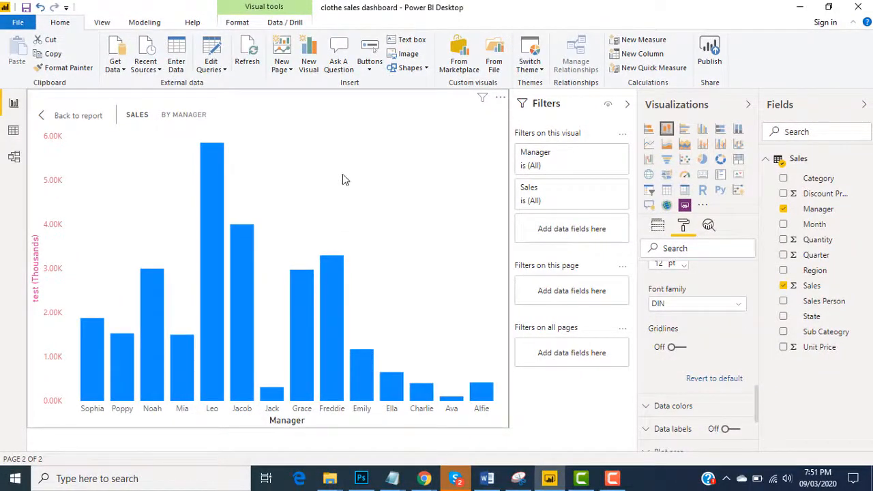
left_click(677, 347)
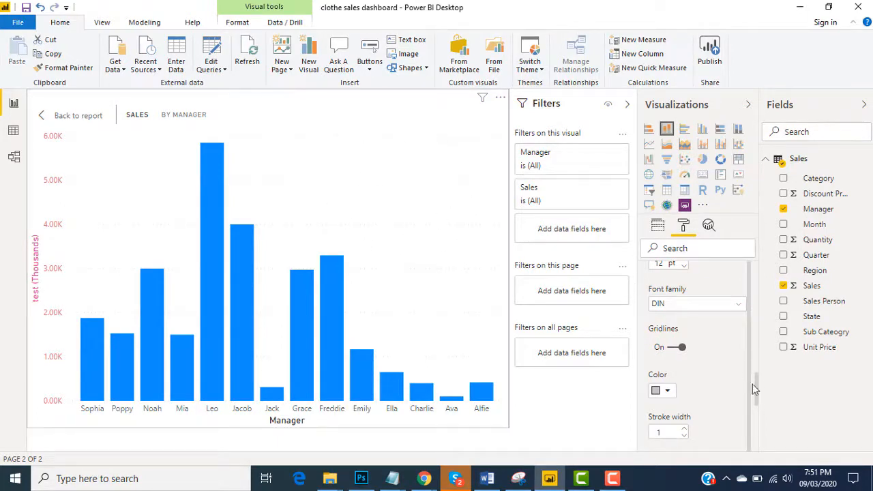
- Format the Y axis gridlines with a dark orange color, stroke width 4 and the Dashed line style
left_click_drag(757, 386, 757, 397)
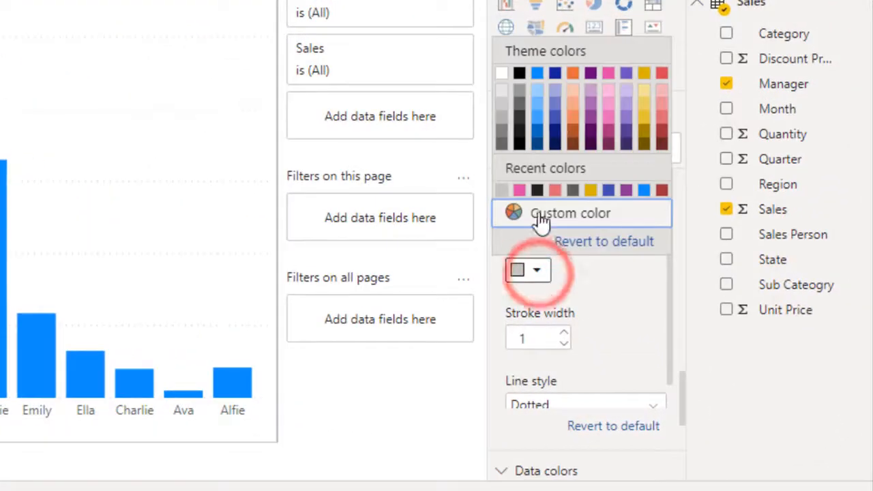
left_click(576, 138)
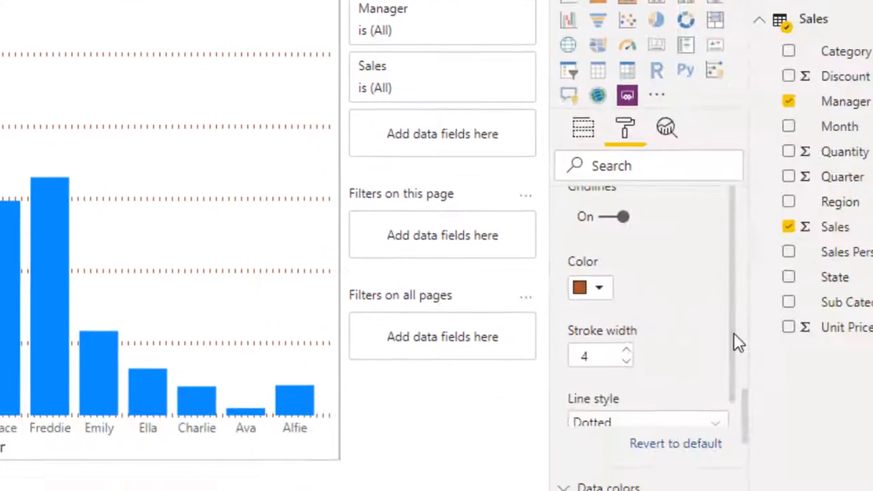
left_click_drag(643, 304, 643, 349)
left_click(590, 371)
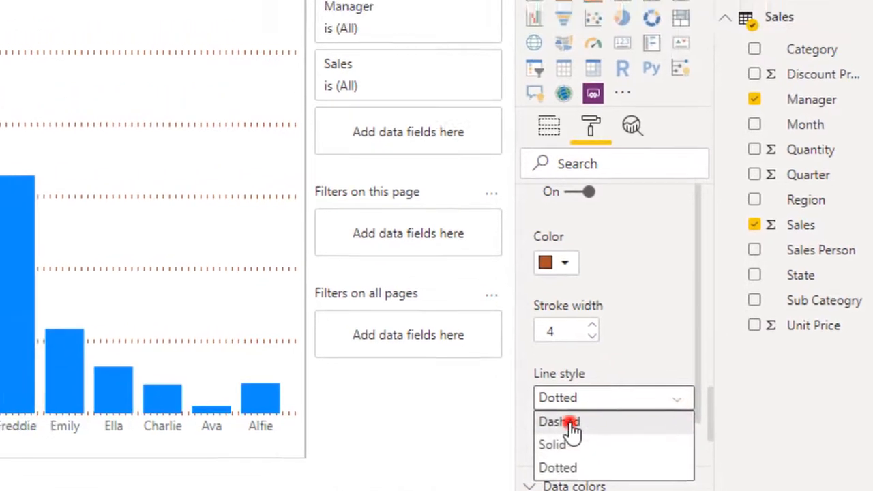
left_click(516, 398)
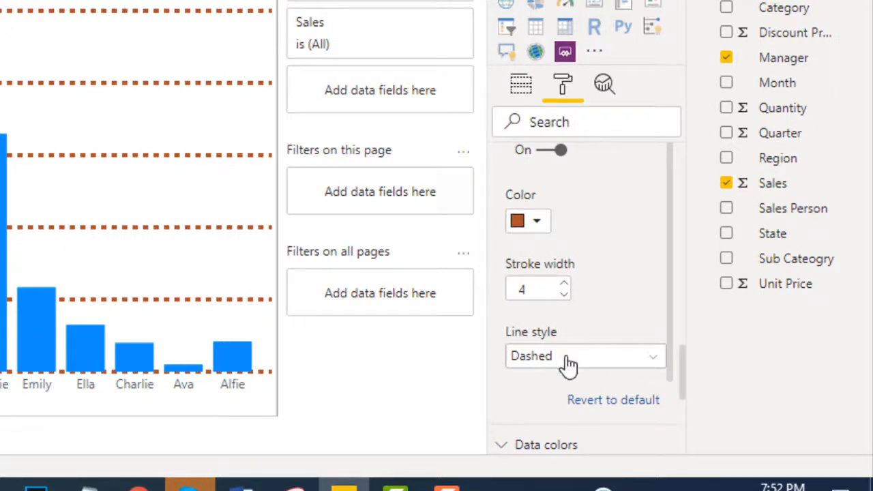
- Revert the Y axis settings to default and collapse the Y axis section
left_click(622, 405)
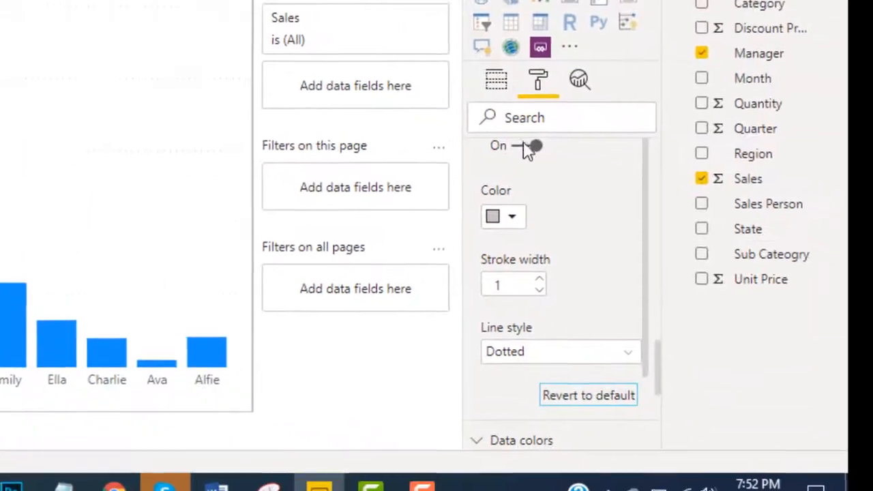
left_click_drag(656, 358, 652, 148)
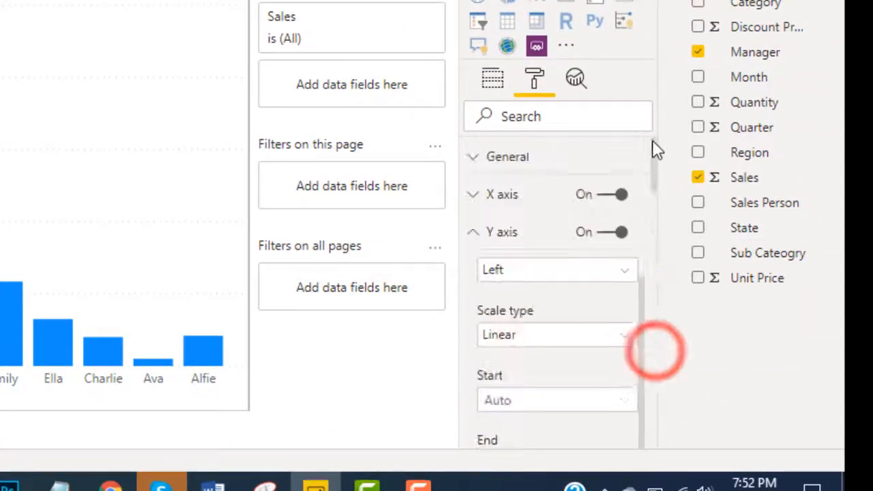
left_click(470, 233)
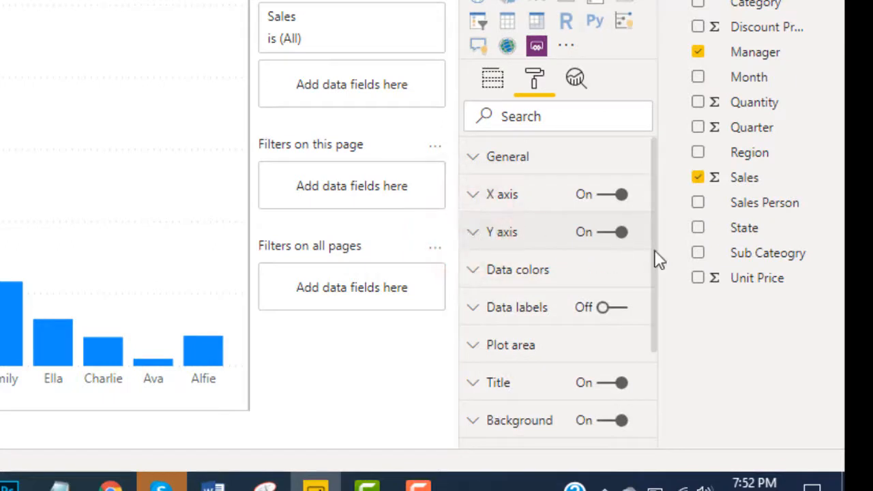
- Expand the Data colors settings and change the columns' default color to a light pink from the theme colors
left_click_drag(655, 251, 654, 316)
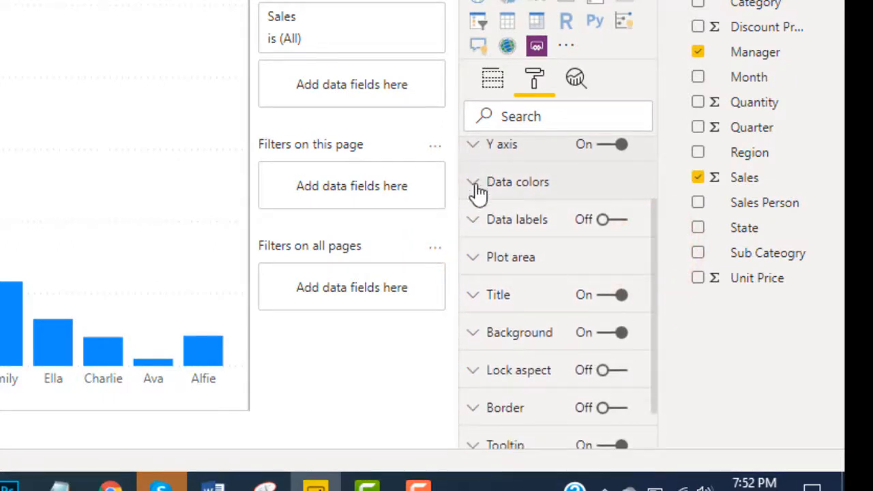
left_click(473, 184)
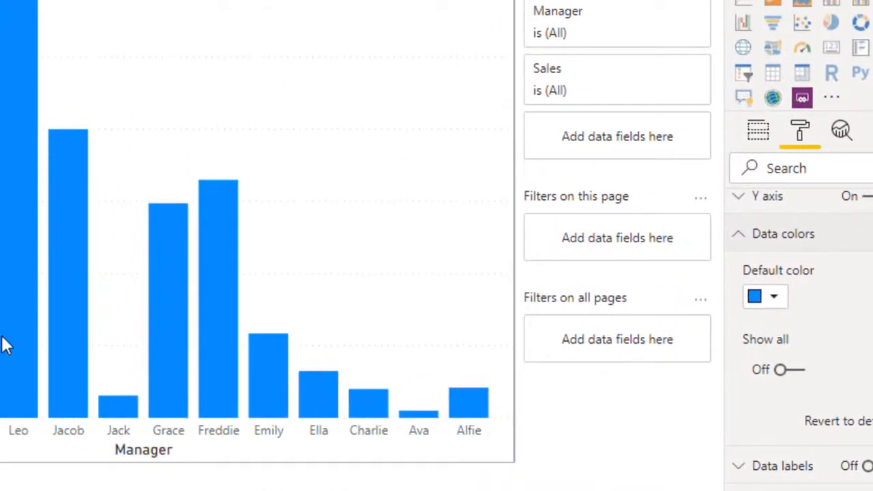
mouse_move(12, 356)
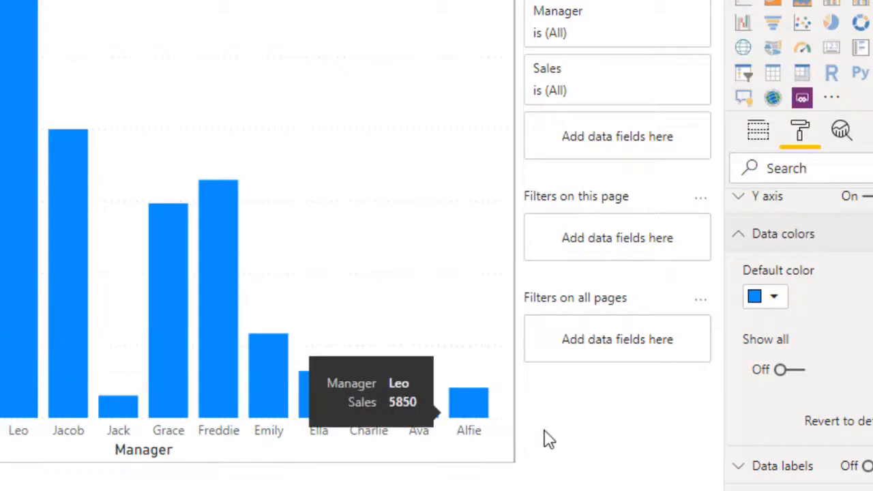
left_click(776, 301)
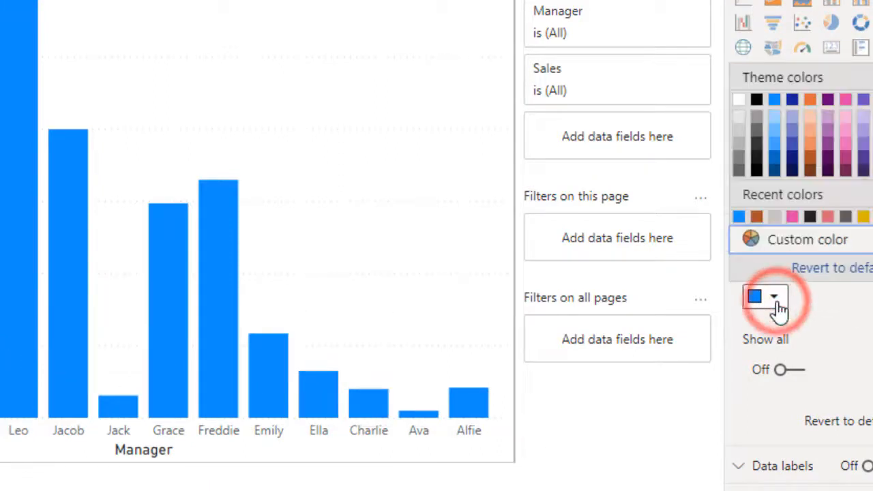
left_click(845, 144)
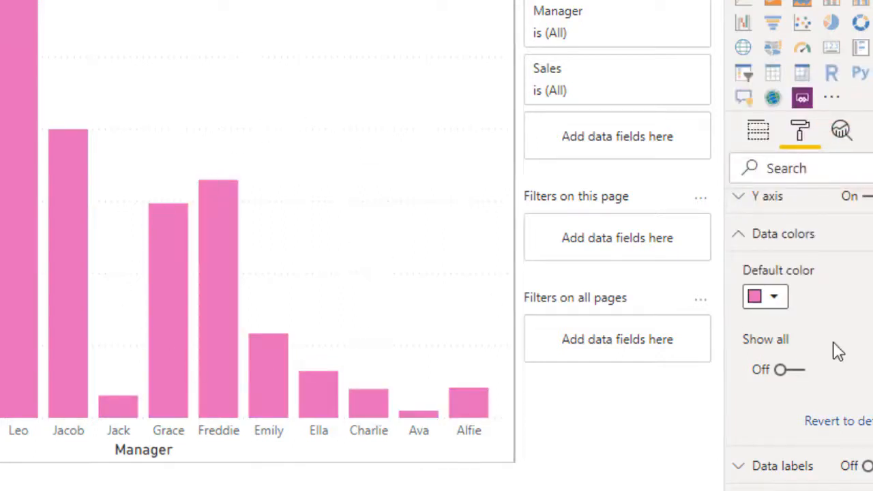
- Change the columns' default color to a custom light purple picked from the color spectrum
left_click(774, 294)
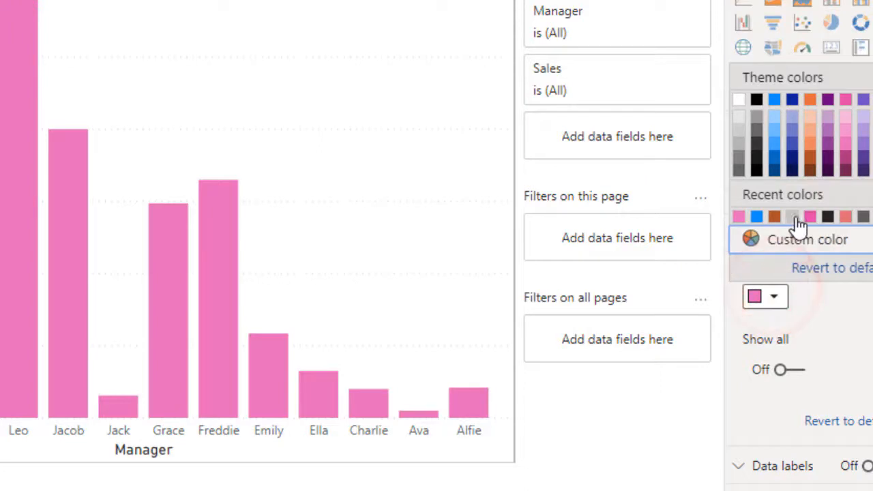
left_click(817, 243)
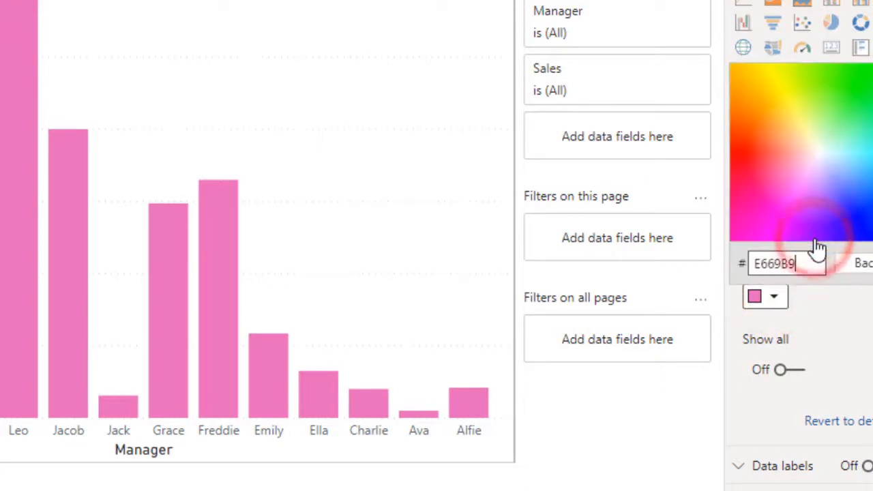
left_click(812, 184)
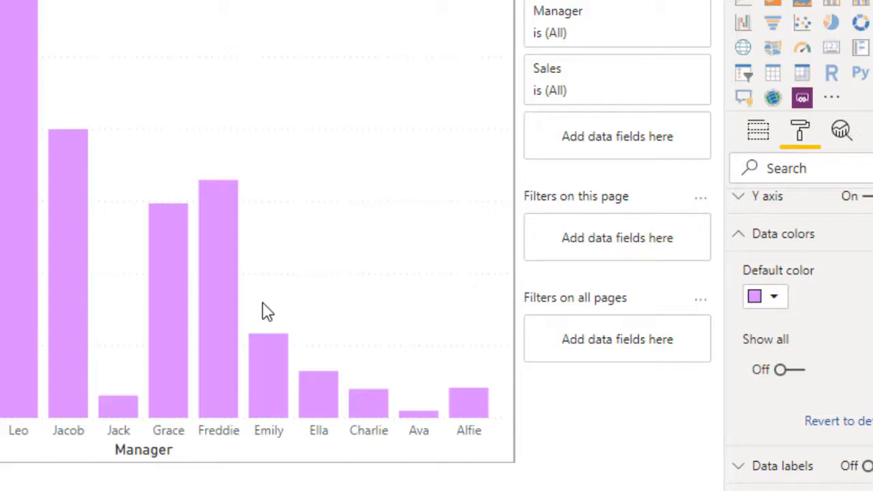
mouse_move(174, 266)
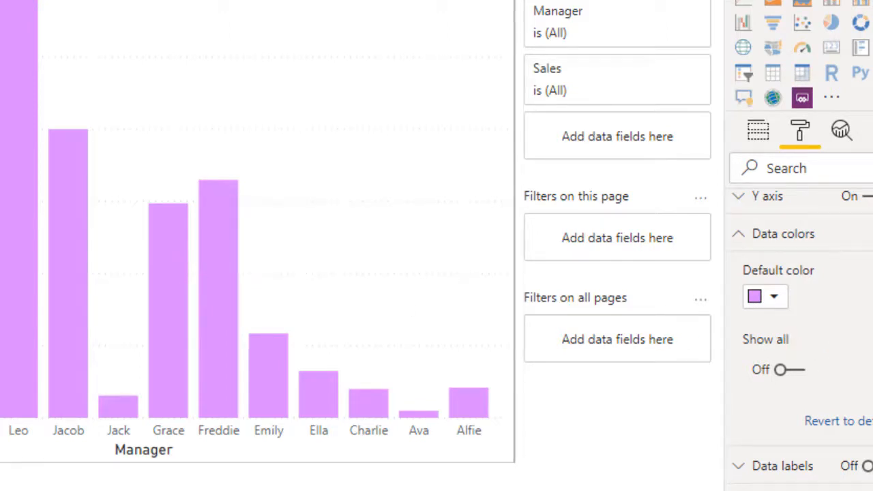
- Turn on Show all for the data colors and set the first listed manager's column to dark purple from the theme colors
left_click_drag(781, 297, 781, 337)
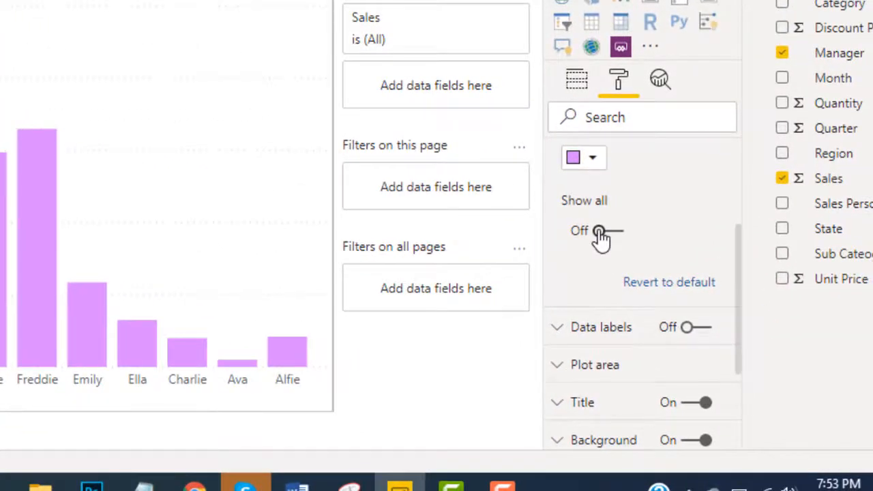
left_click(600, 233)
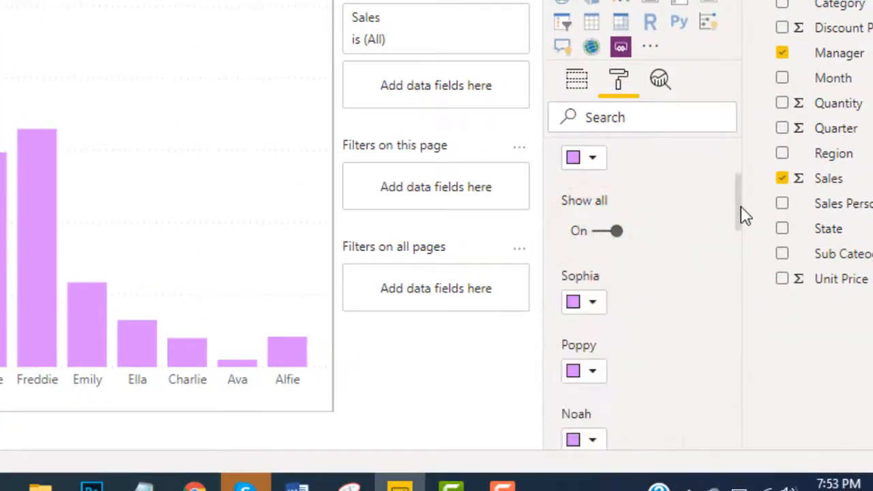
left_click_drag(741, 204, 741, 228)
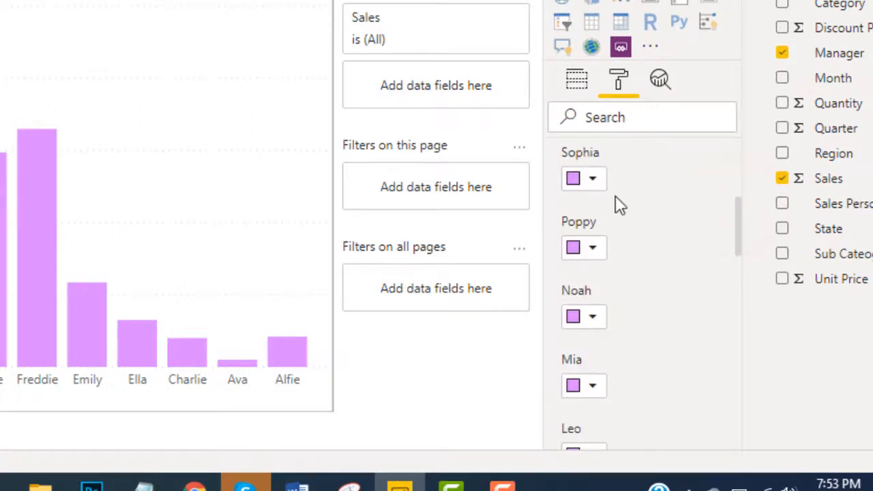
left_click(593, 180)
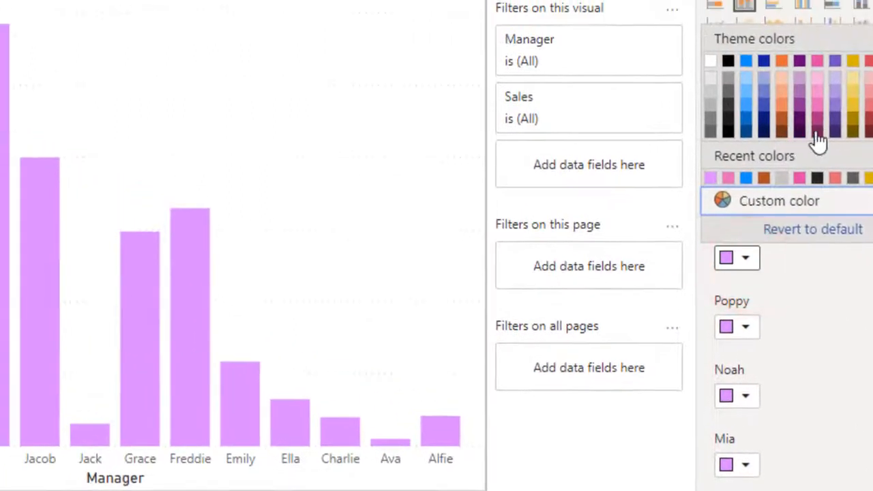
left_click(836, 128)
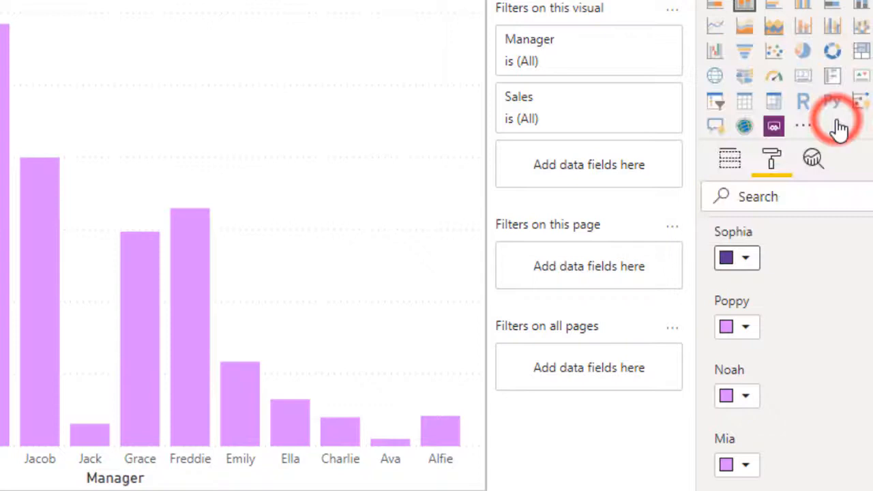
- Set the third listed manager's column to gold from the theme colors and the fifth's to blue from the recent colors
left_click(747, 399)
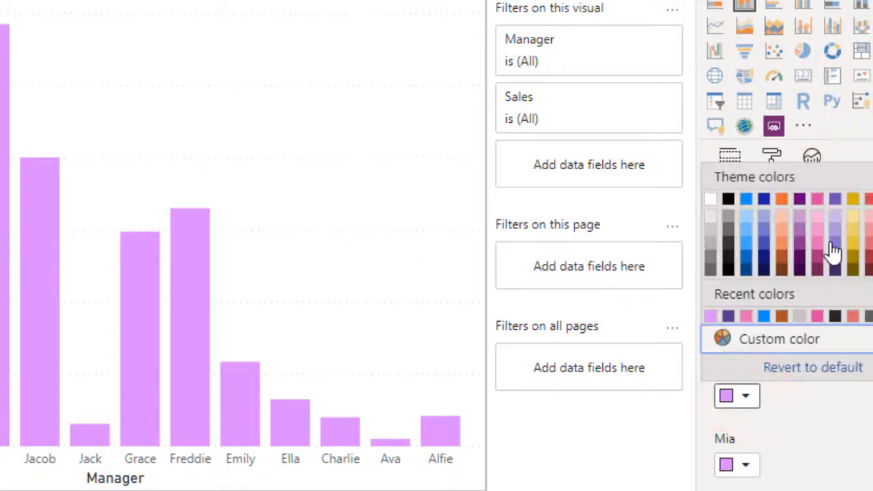
left_click(856, 240)
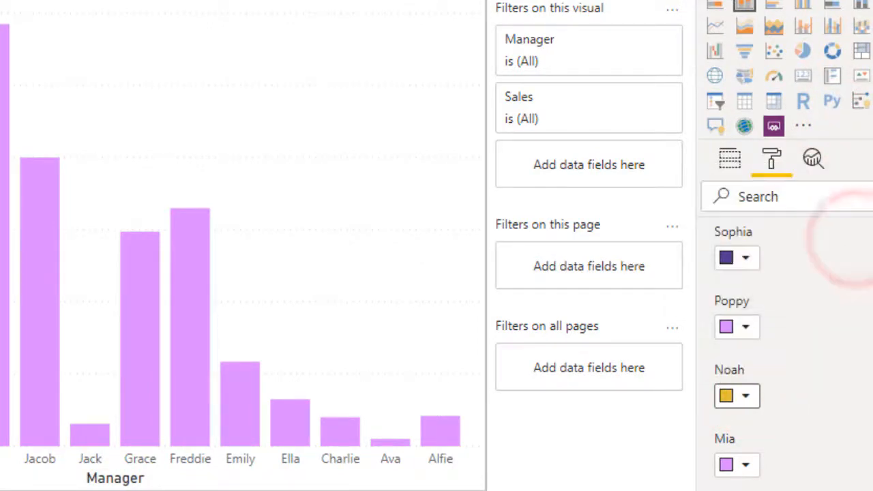
left_click_drag(872, 280, 872, 317)
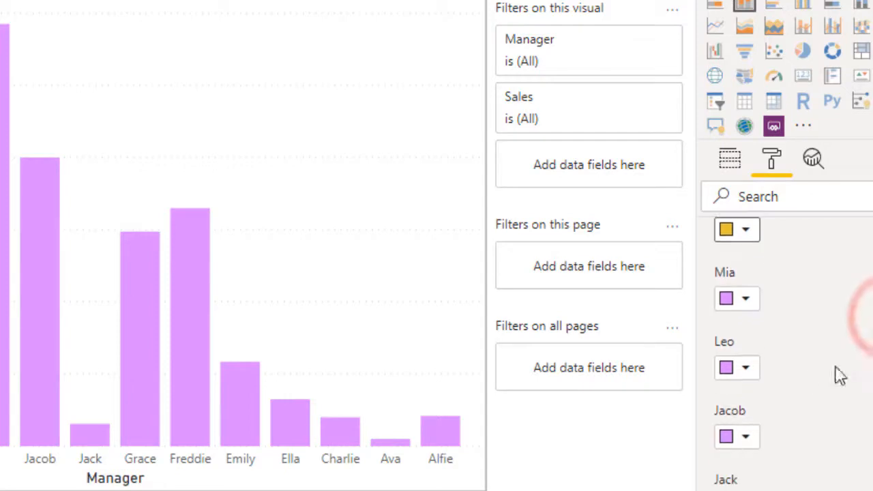
left_click(744, 368)
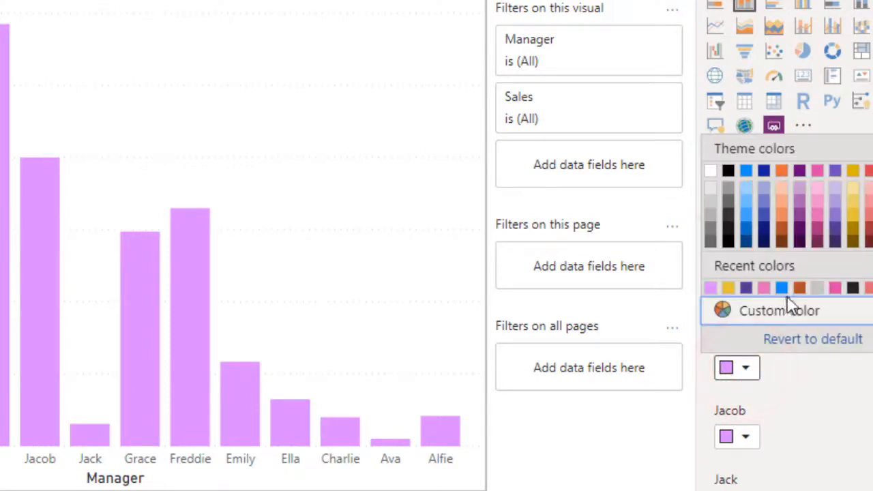
left_click(783, 289)
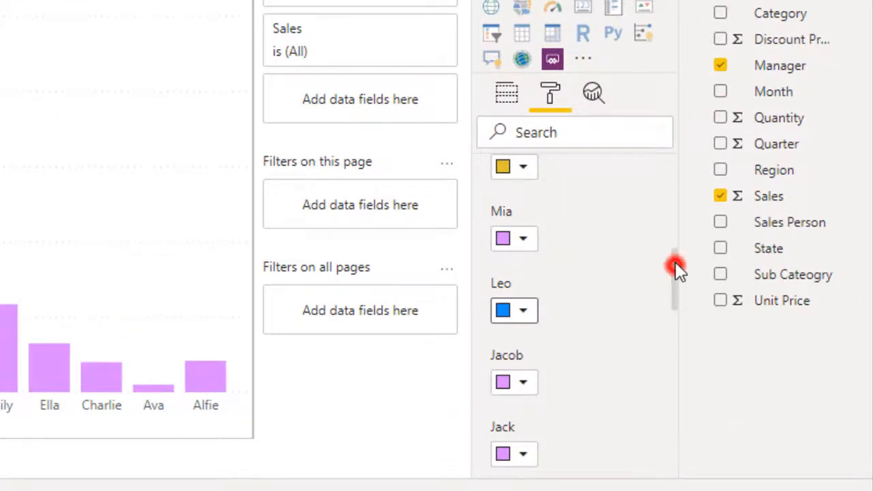
- Turn off Show all for the individual column colors and revert the Data colors settings to default
left_click_drag(674, 263, 674, 204)
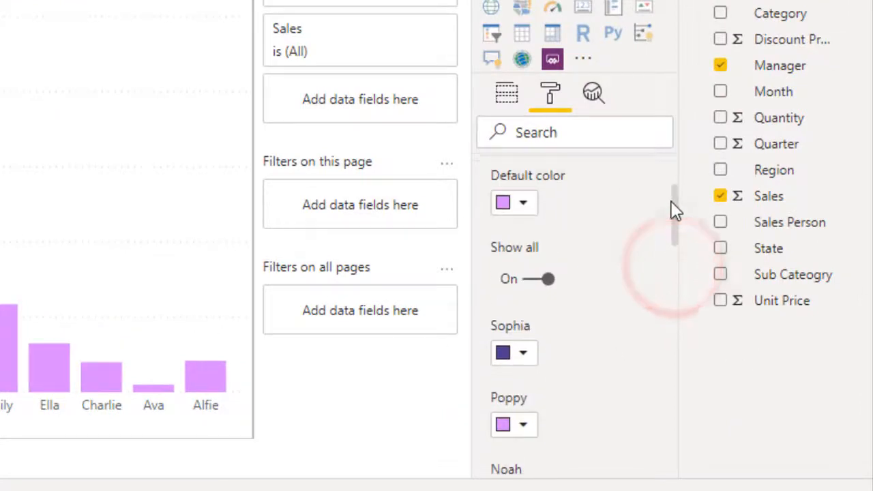
left_click(546, 279)
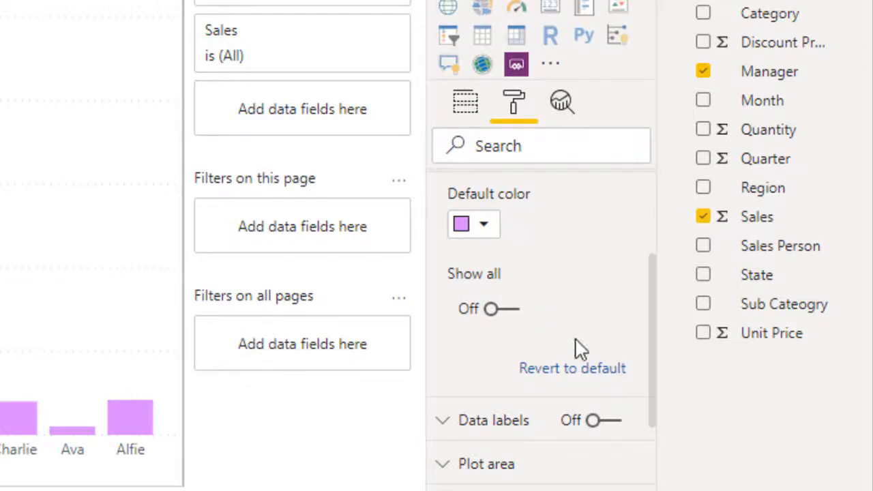
left_click(584, 368)
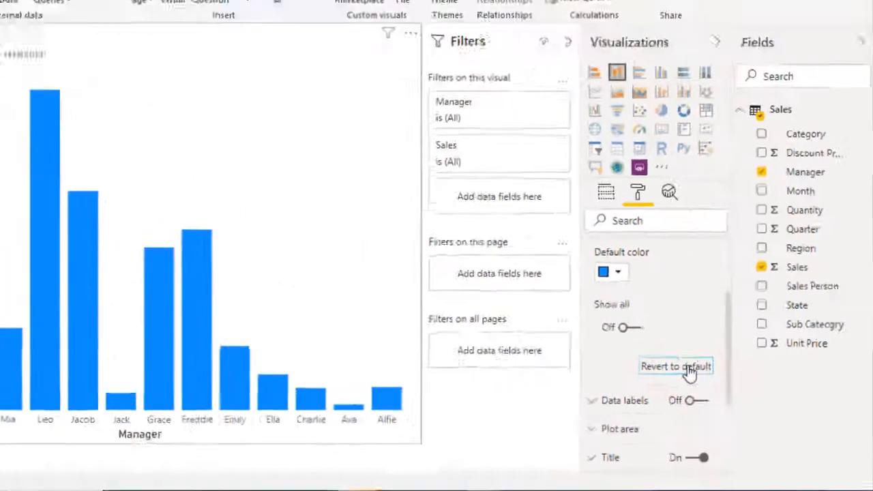